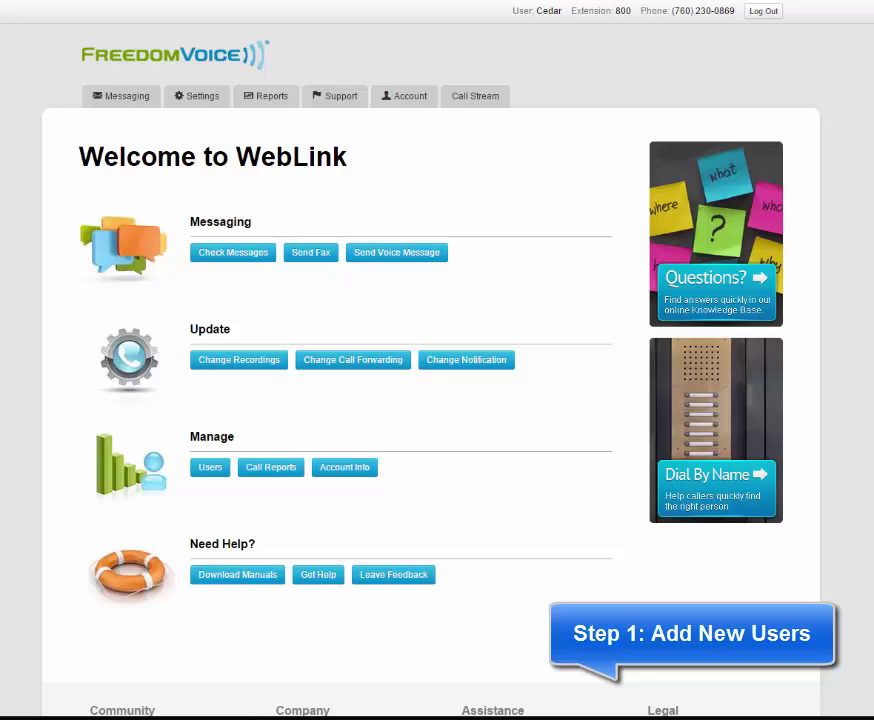
# - Open the Users list from the Settings menu
pyautogui.moveTo(170, 101)
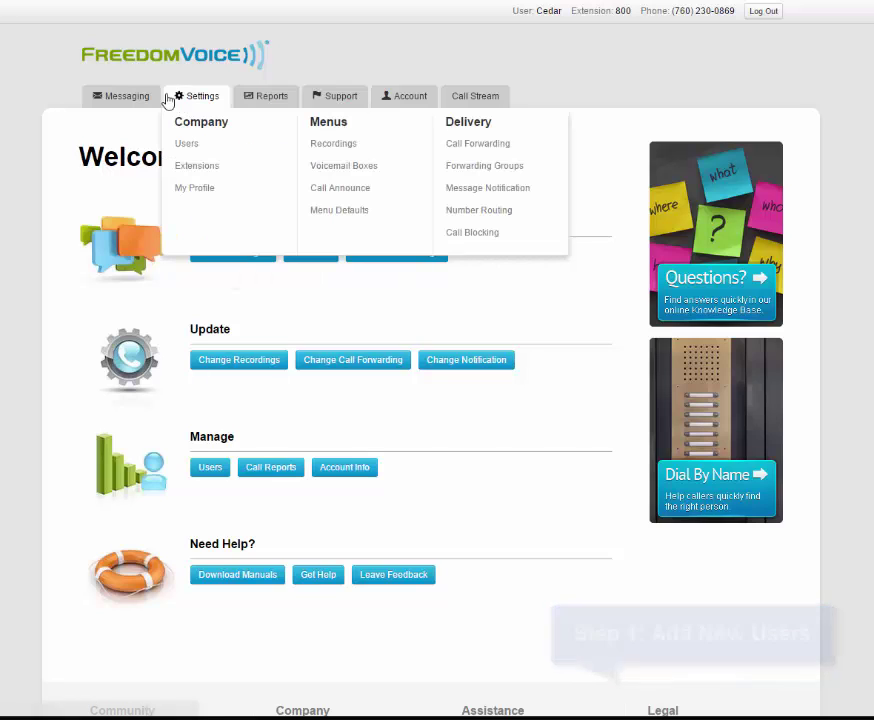
pyautogui.click(188, 146)
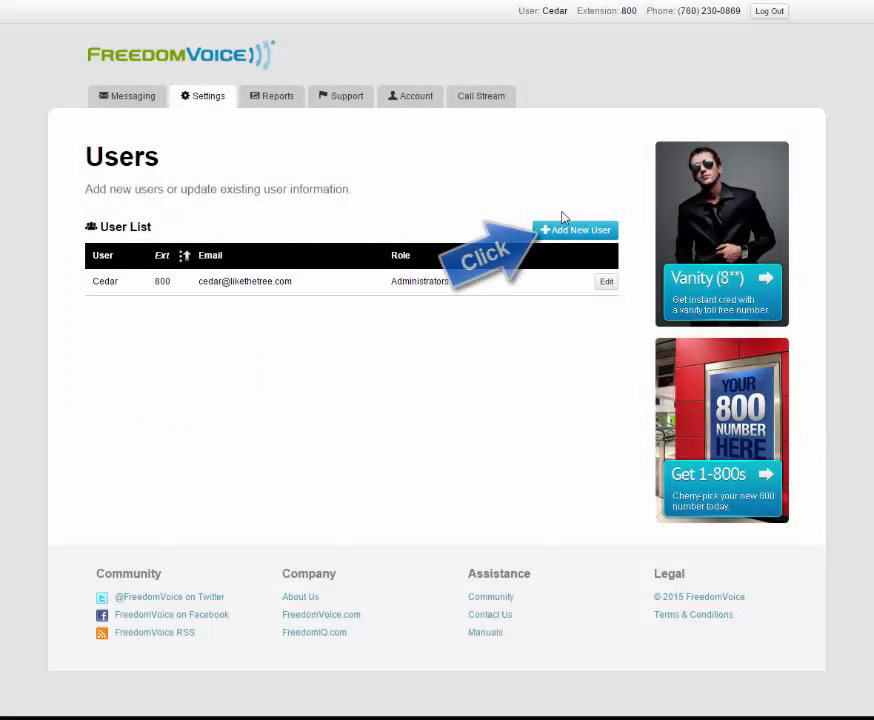
# - Start a new user, entering the display name, extension x801 and the user's e-mail address
pyautogui.click(587, 231)
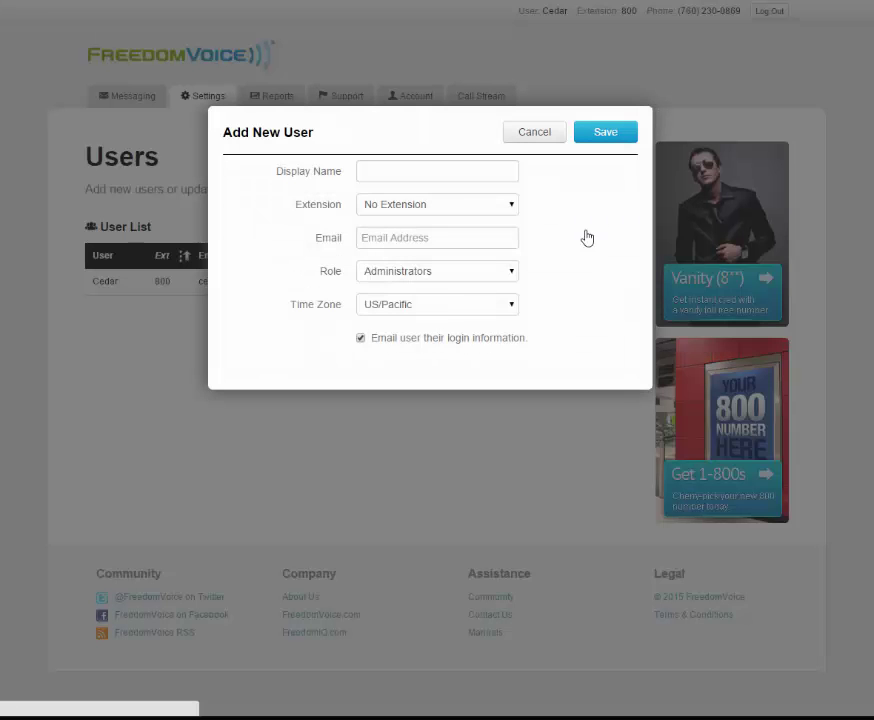
pyautogui.click(400, 172)
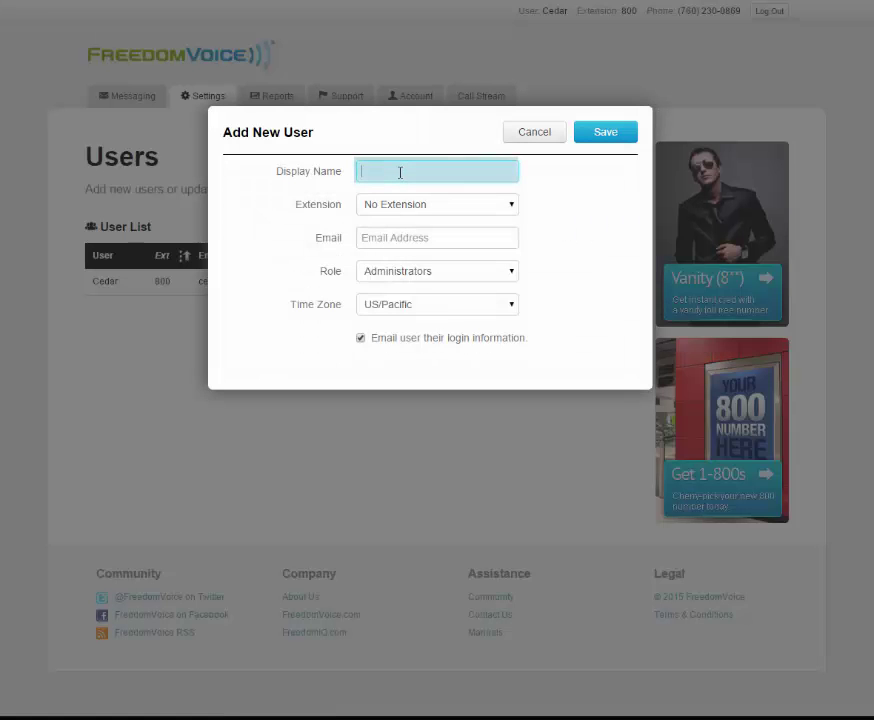
pyautogui.write('Amanda')
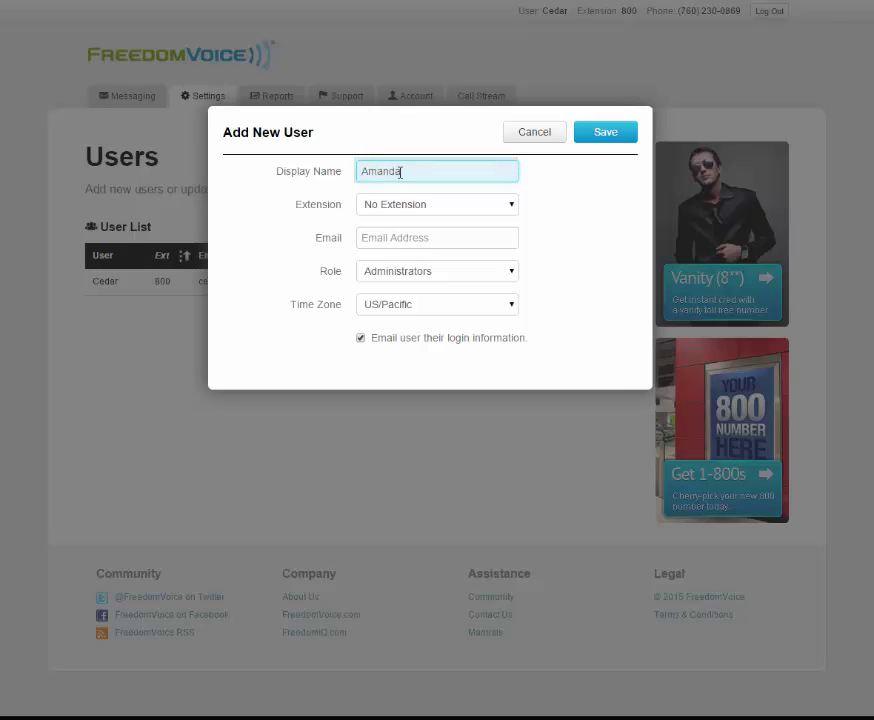
pyautogui.click(445, 207)
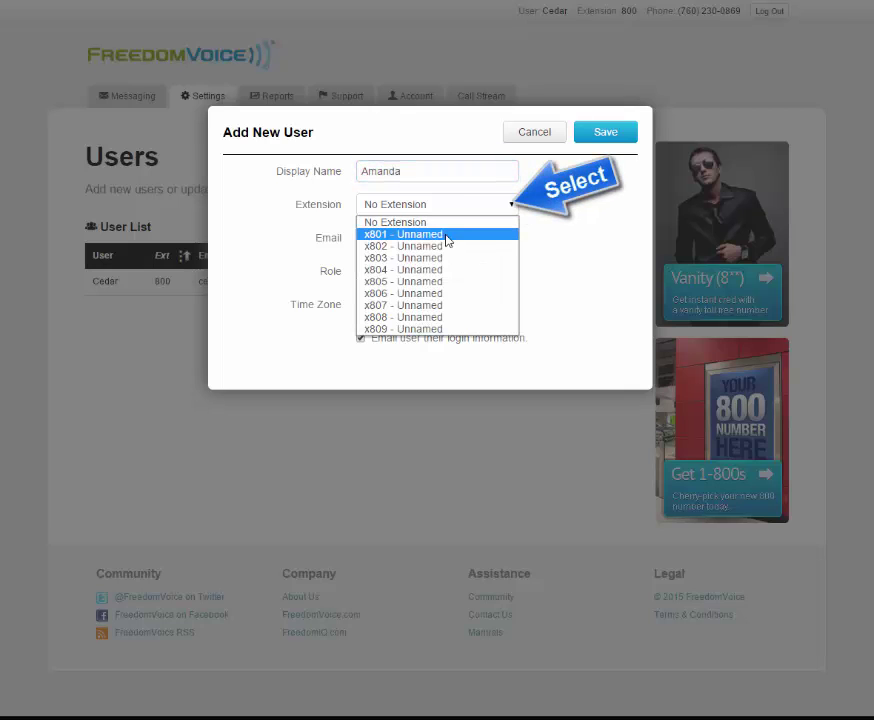
pyautogui.click(447, 235)
pyautogui.click(449, 237)
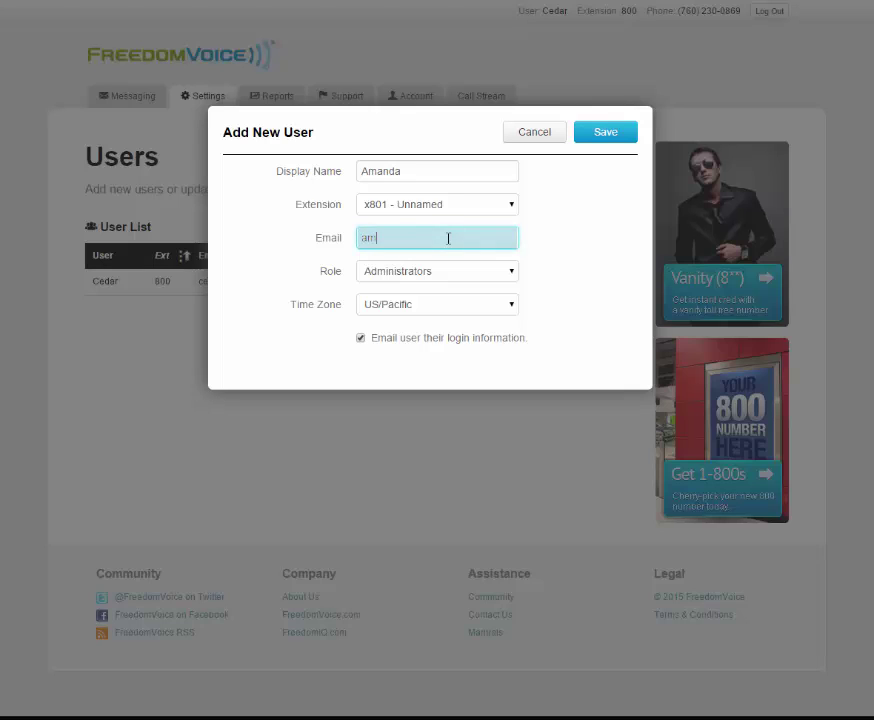
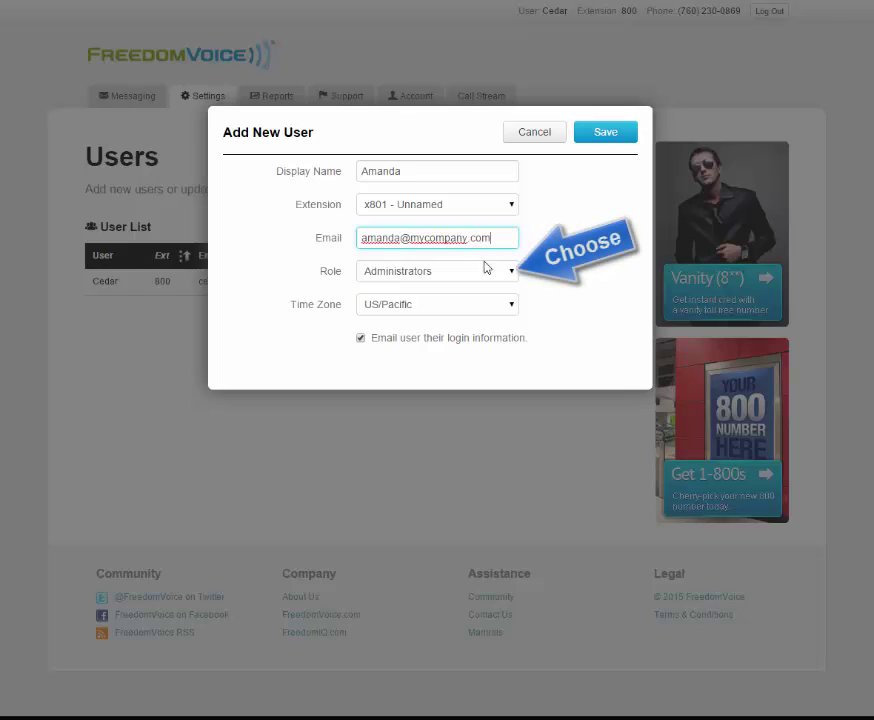
# - Give the new user the Mailbox Users role and US/Pacific time zone, then save
pyautogui.click(512, 271)
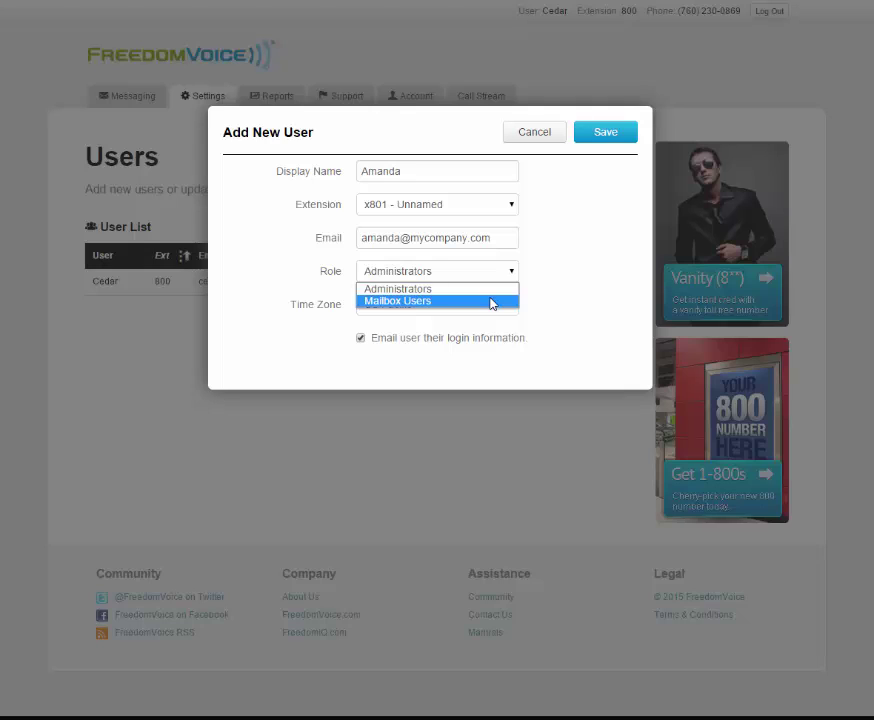
pyautogui.click(492, 302)
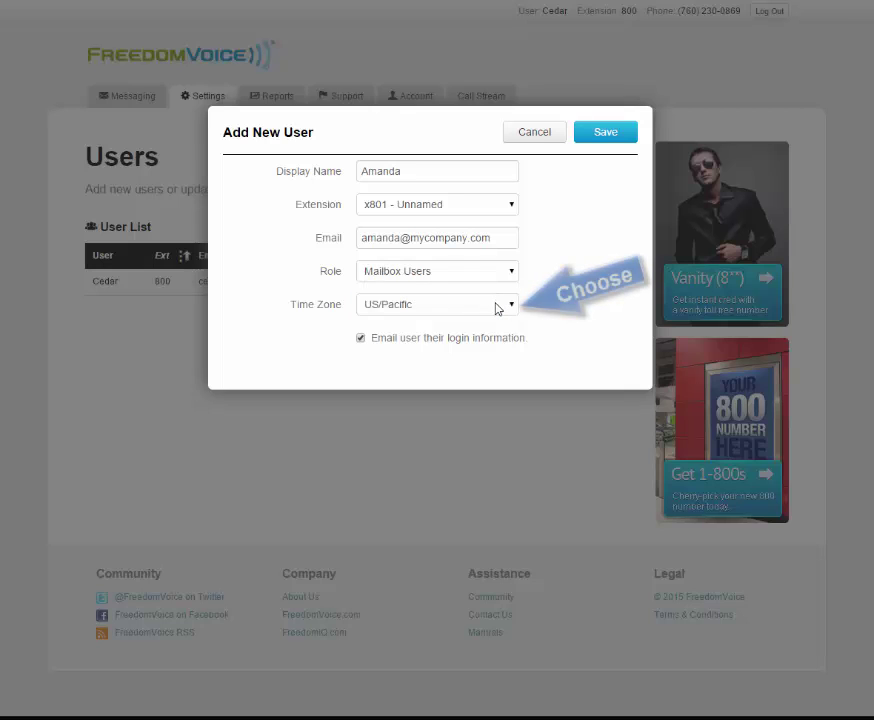
pyautogui.click(497, 308)
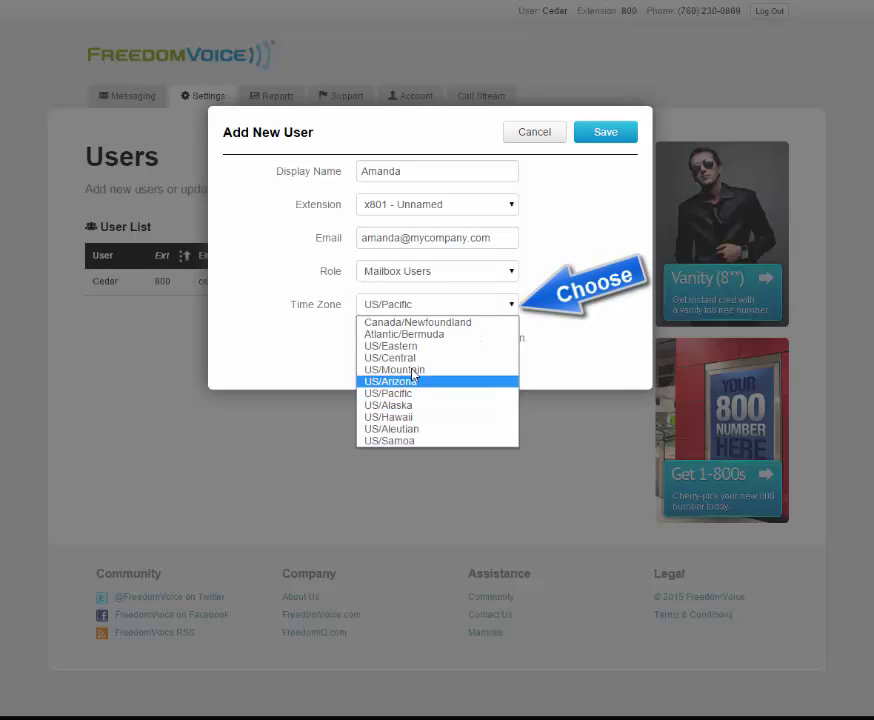
pyautogui.click(396, 394)
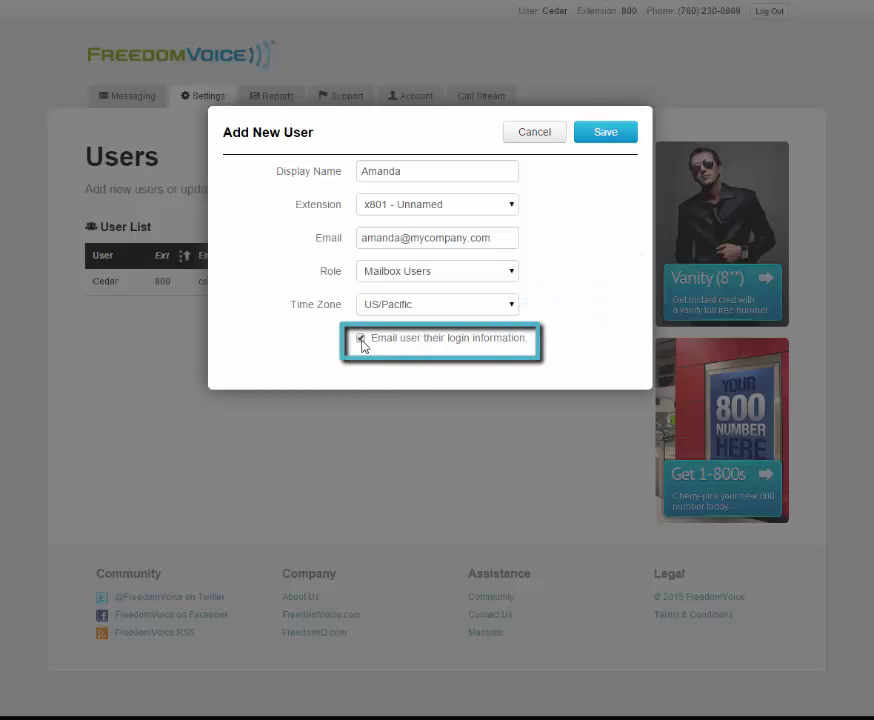
pyautogui.click(607, 133)
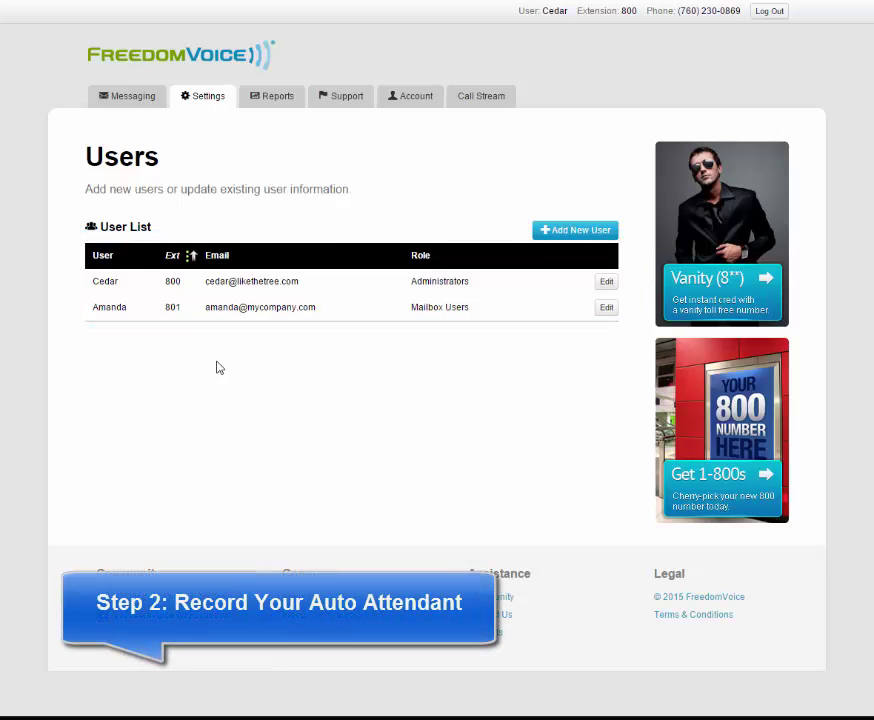
# - Go to the Recordings page under Settings
pyautogui.moveTo(193, 103)
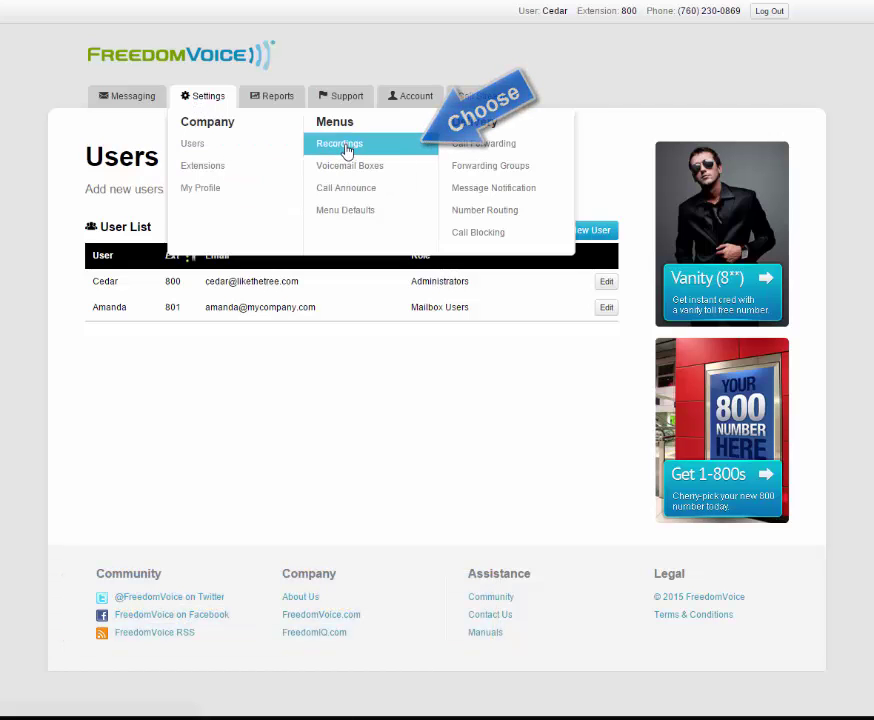
pyautogui.click(345, 150)
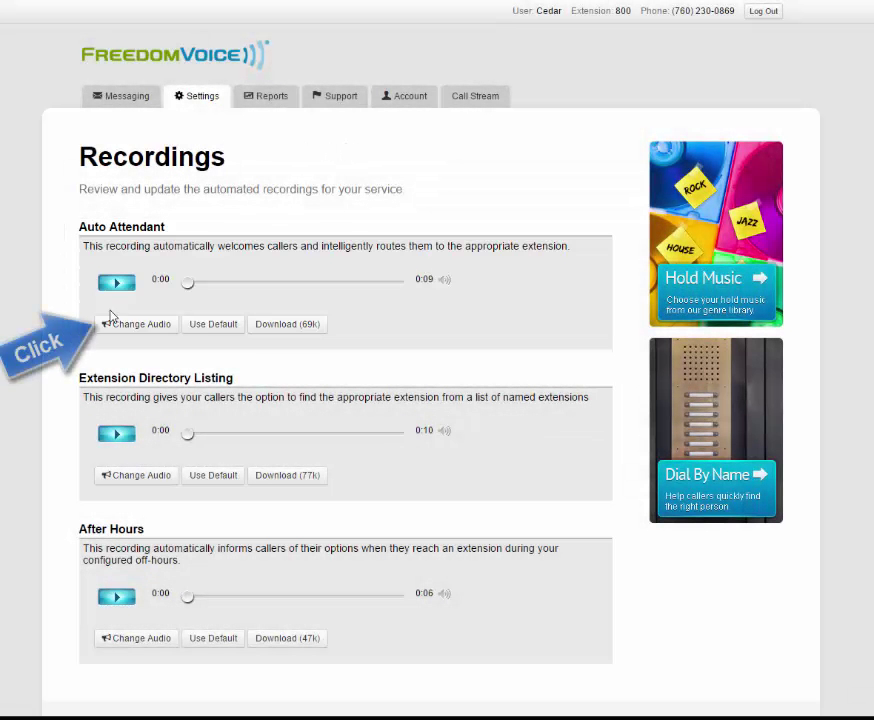
# - Have the system call a phone number to re-record the Auto Attendant greeting, then cancel the dialog
pyautogui.click(155, 327)
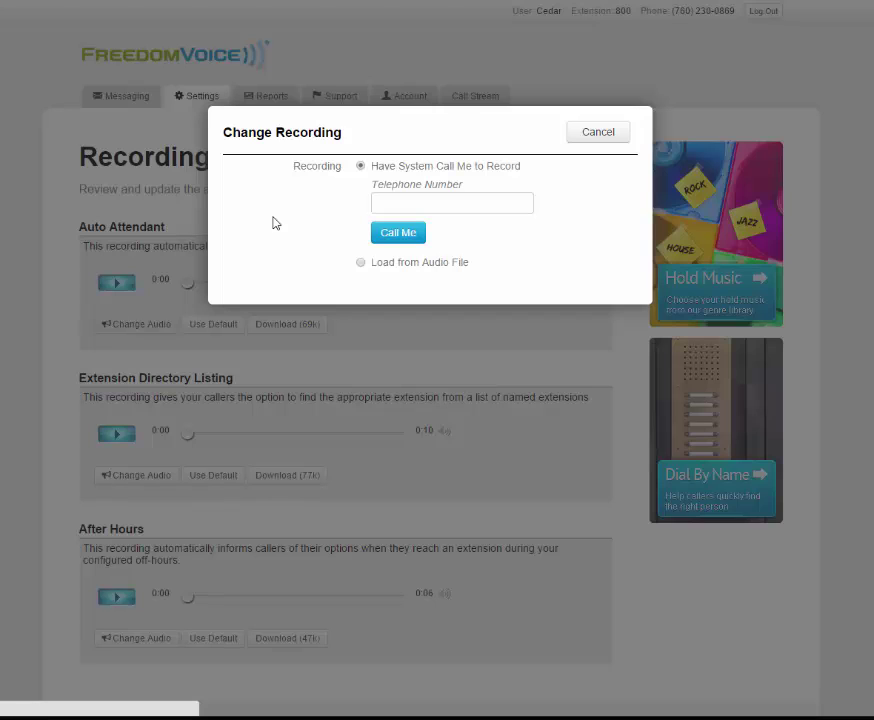
pyautogui.click(497, 202)
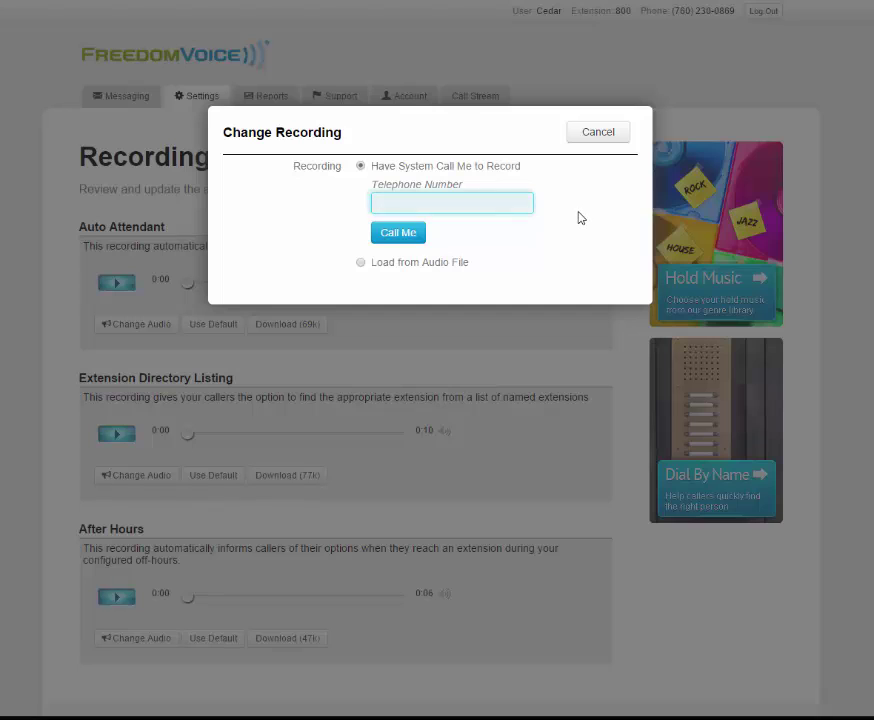
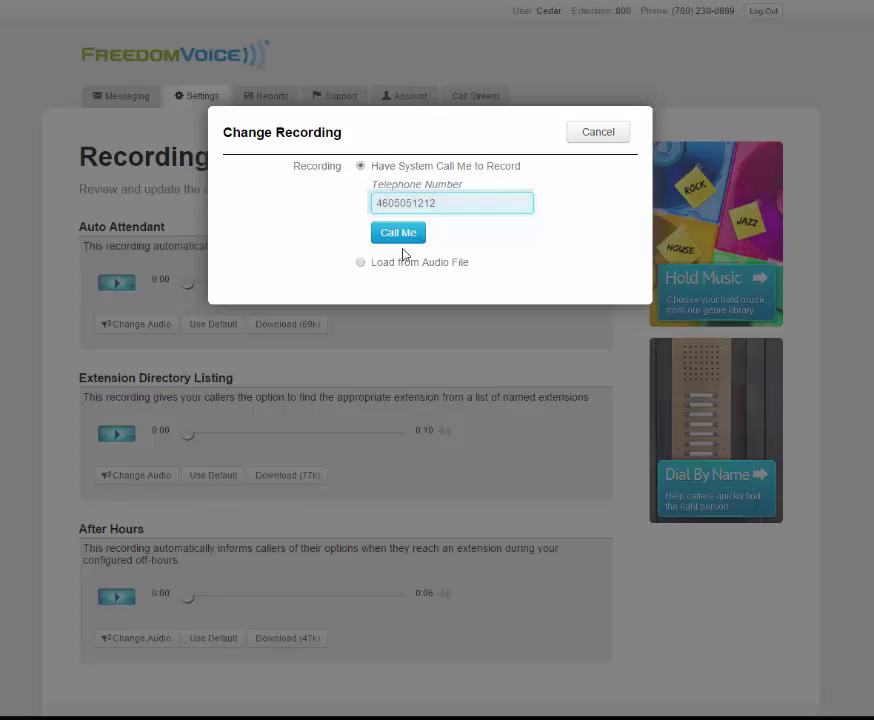
pyautogui.click(397, 238)
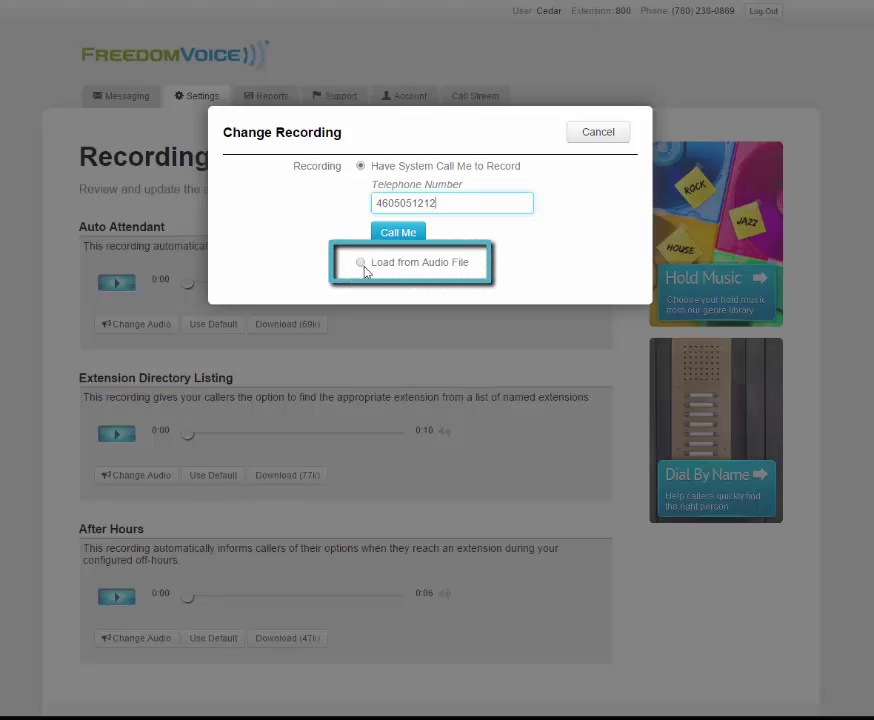
pyautogui.click(361, 264)
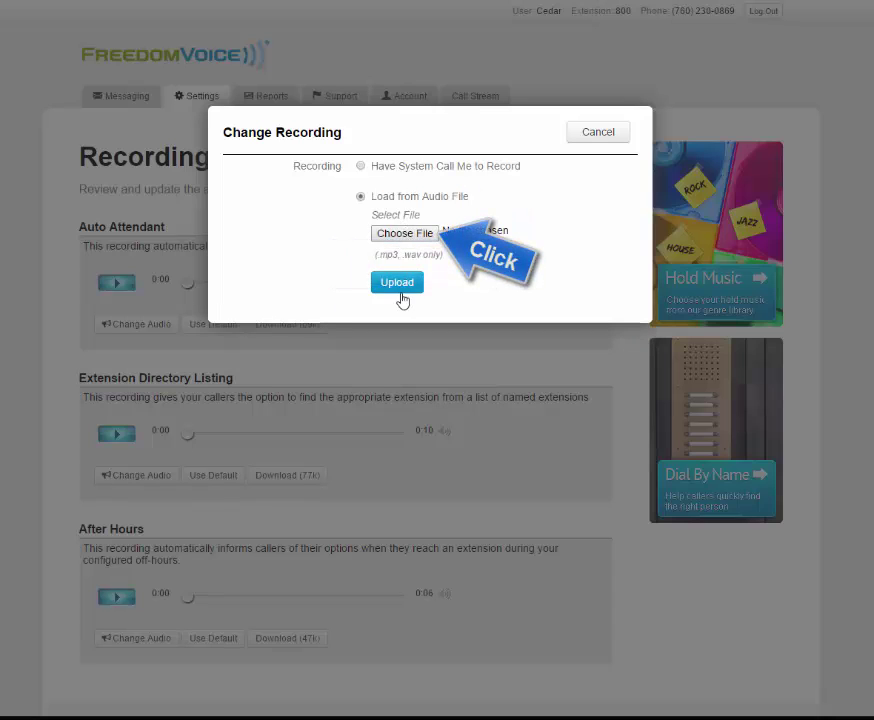
pyautogui.click(600, 134)
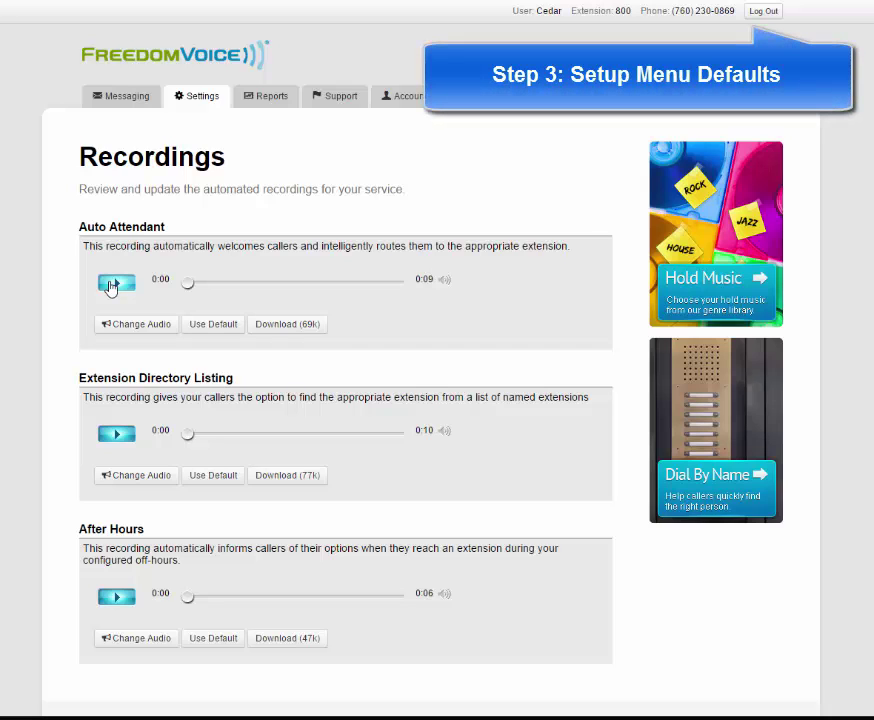
# - Open Menu Defaults and keep x800 as the extension for callers making no selection
pyautogui.moveTo(208, 99)
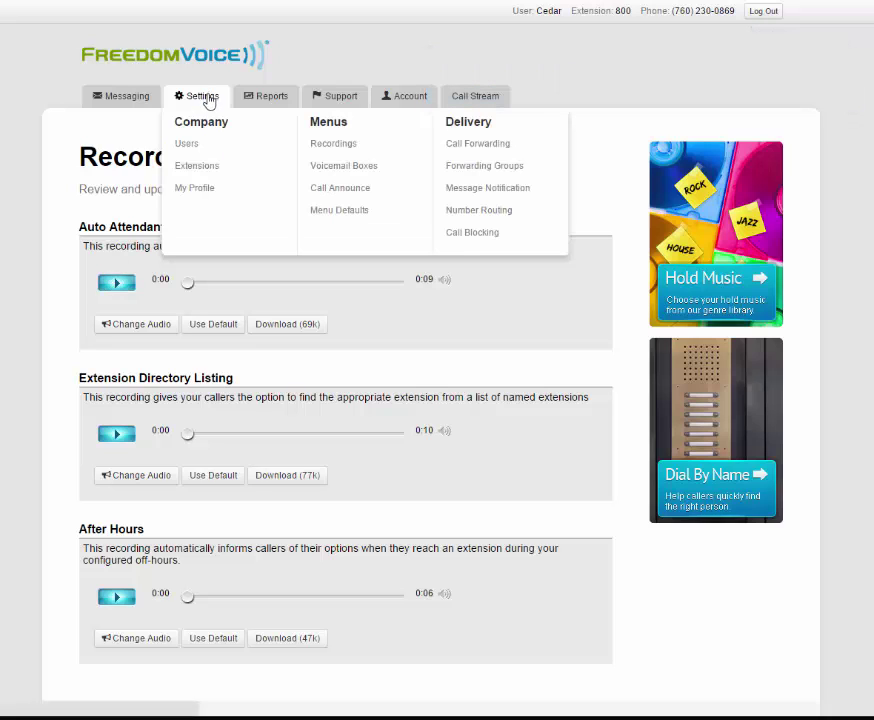
pyautogui.click(357, 212)
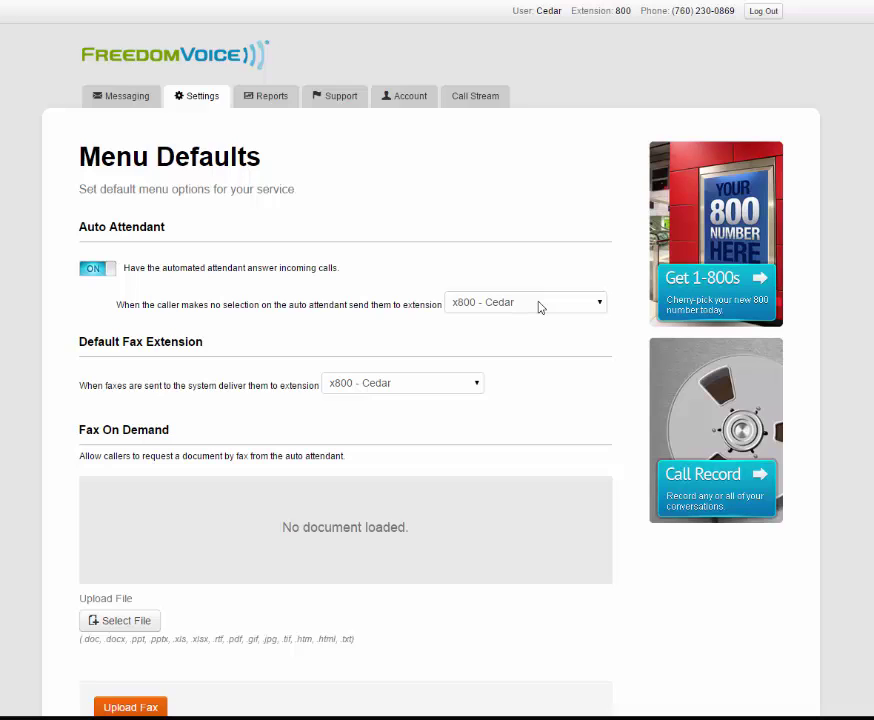
pyautogui.click(540, 307)
pyautogui.click(540, 307)
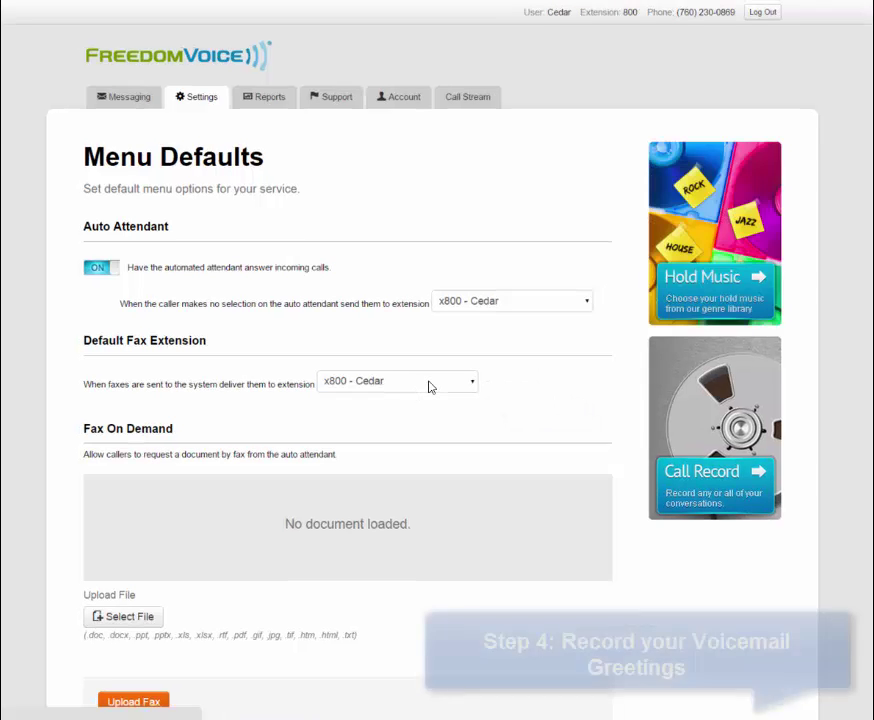
pyautogui.moveTo(197, 100)
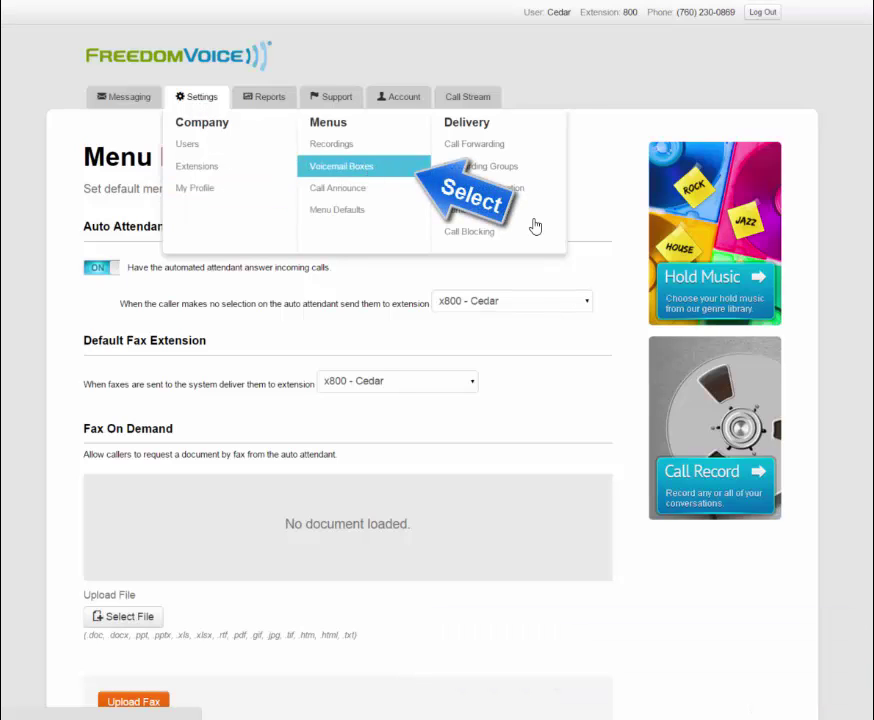
pyautogui.click(373, 173)
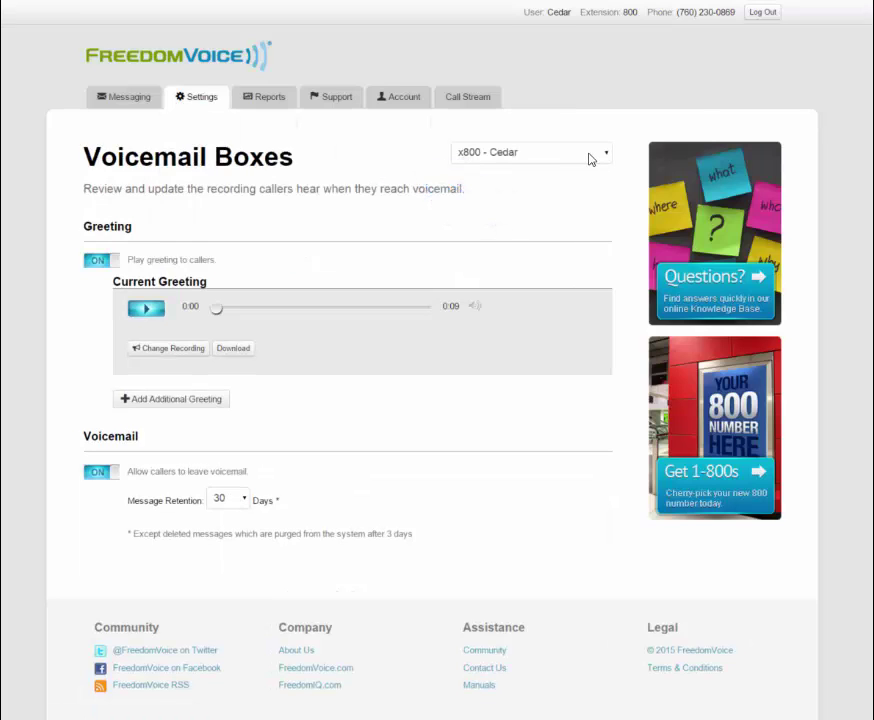
pyautogui.click(590, 158)
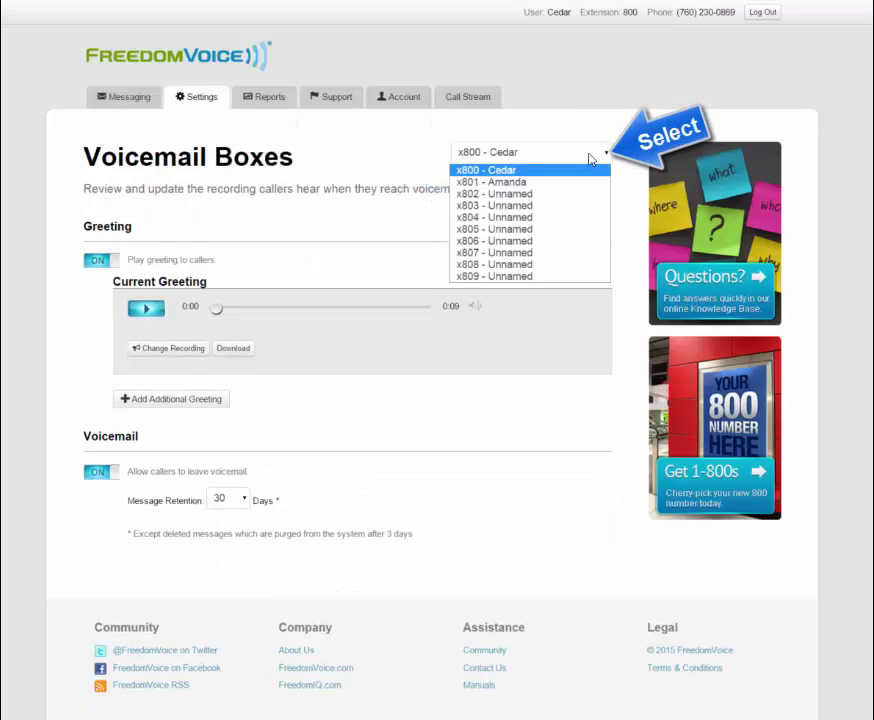
pyautogui.click(804, 205)
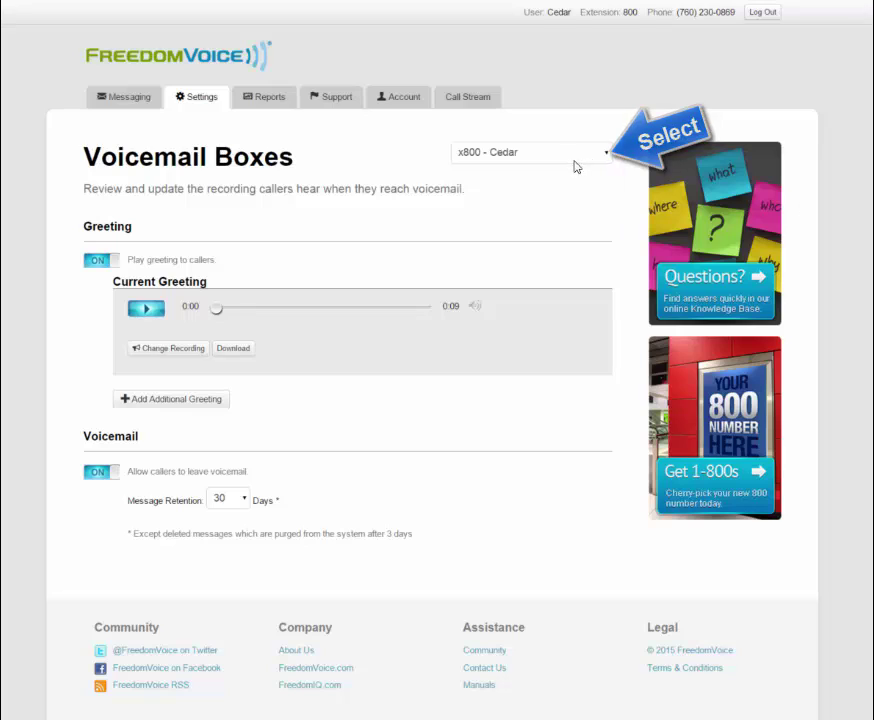
pyautogui.click(198, 350)
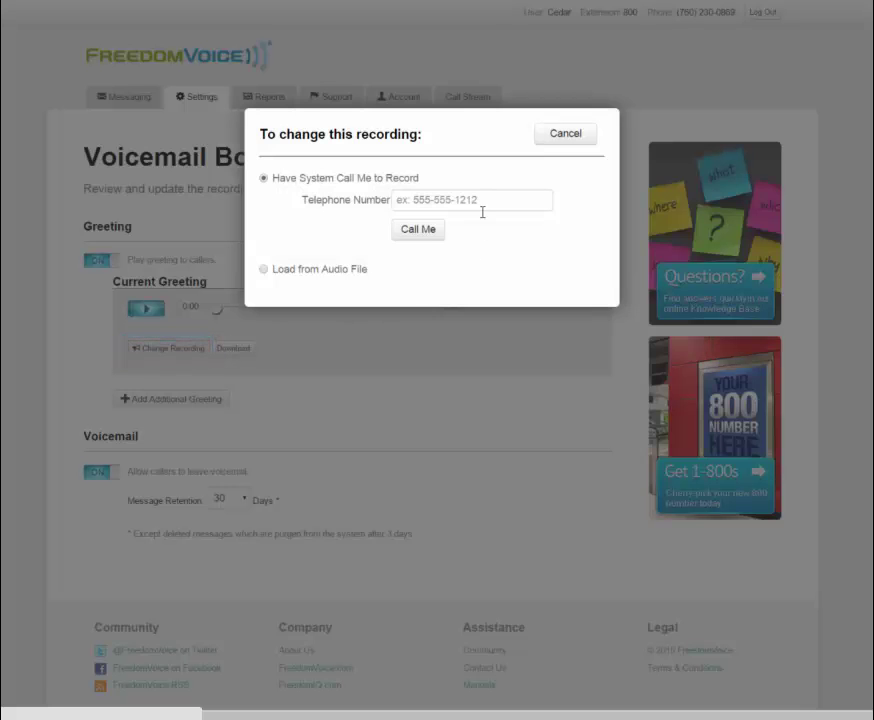
pyautogui.click(487, 200)
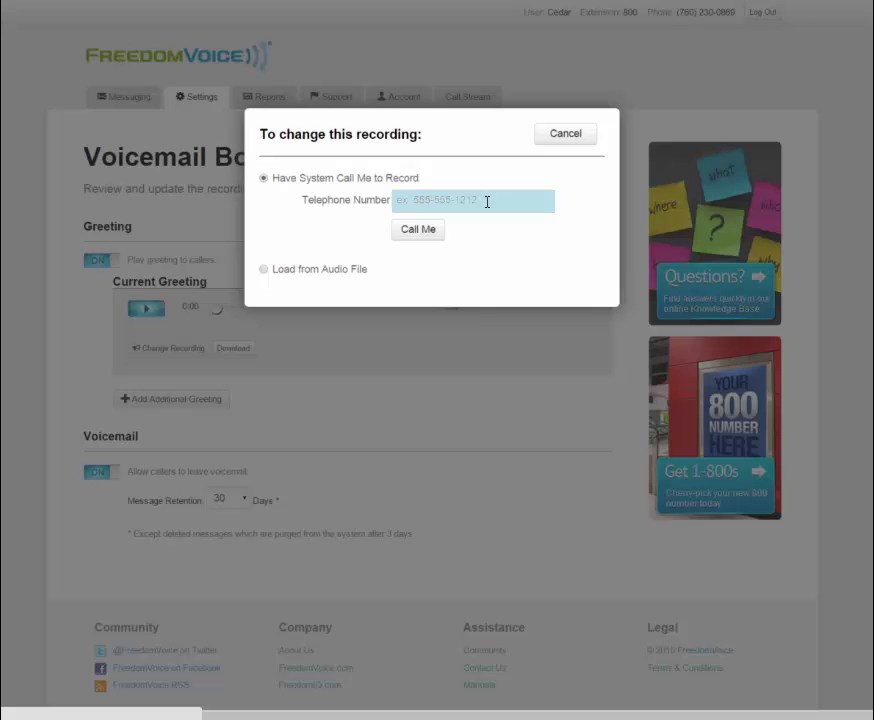
pyautogui.click(264, 270)
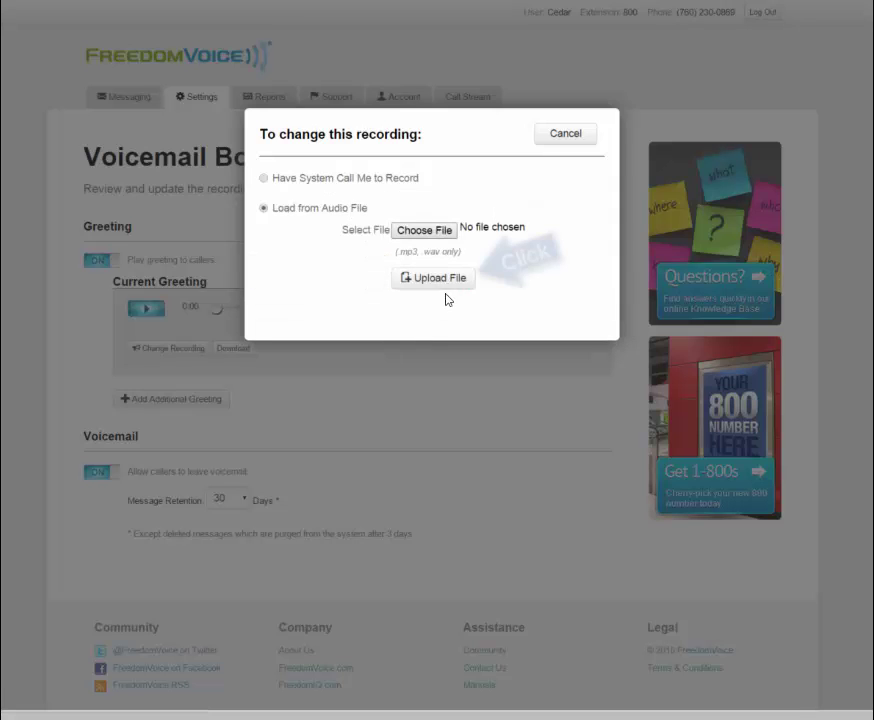
pyautogui.click(569, 137)
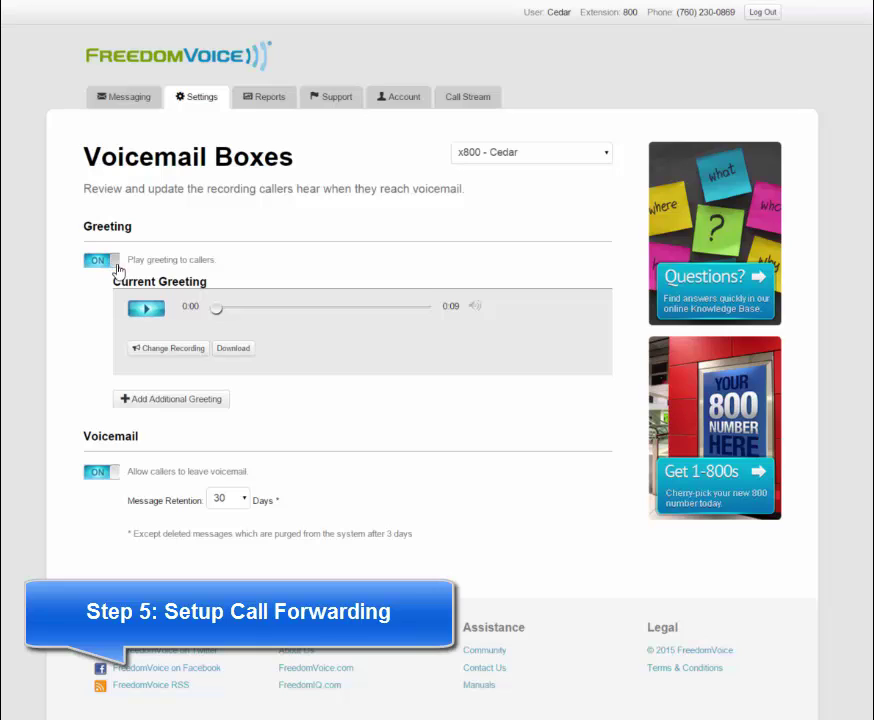
# - Open the Call Forwarding settings with extension x800 selected
pyautogui.click(199, 102)
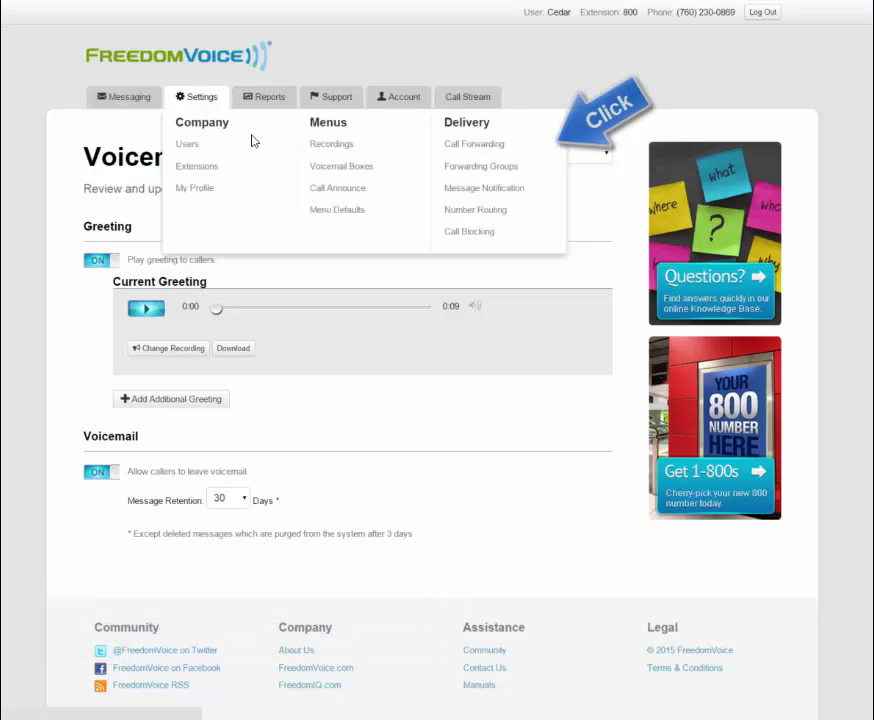
pyautogui.click(472, 147)
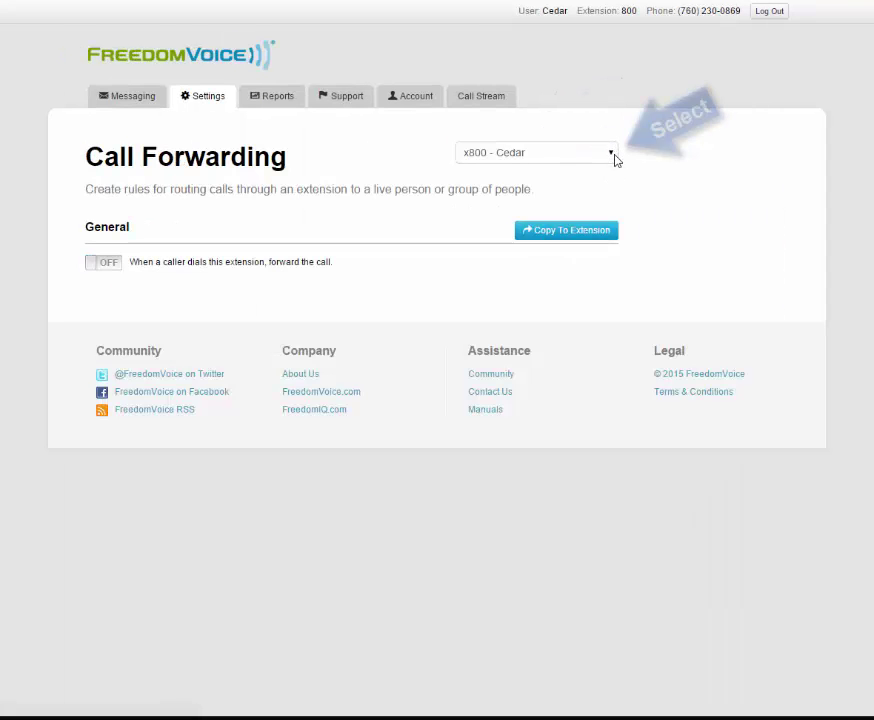
pyautogui.click(612, 154)
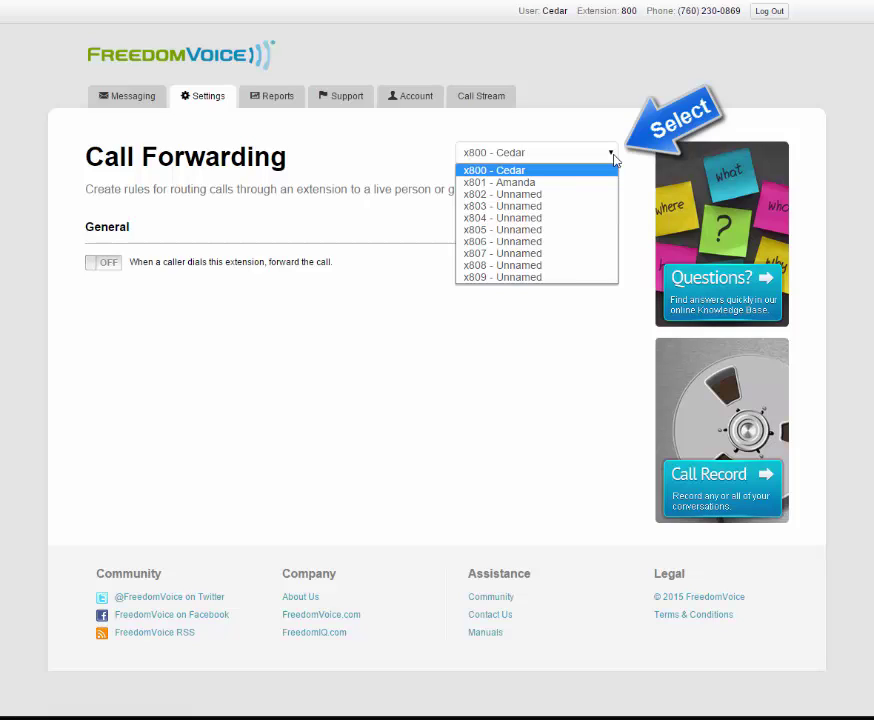
pyautogui.click(553, 172)
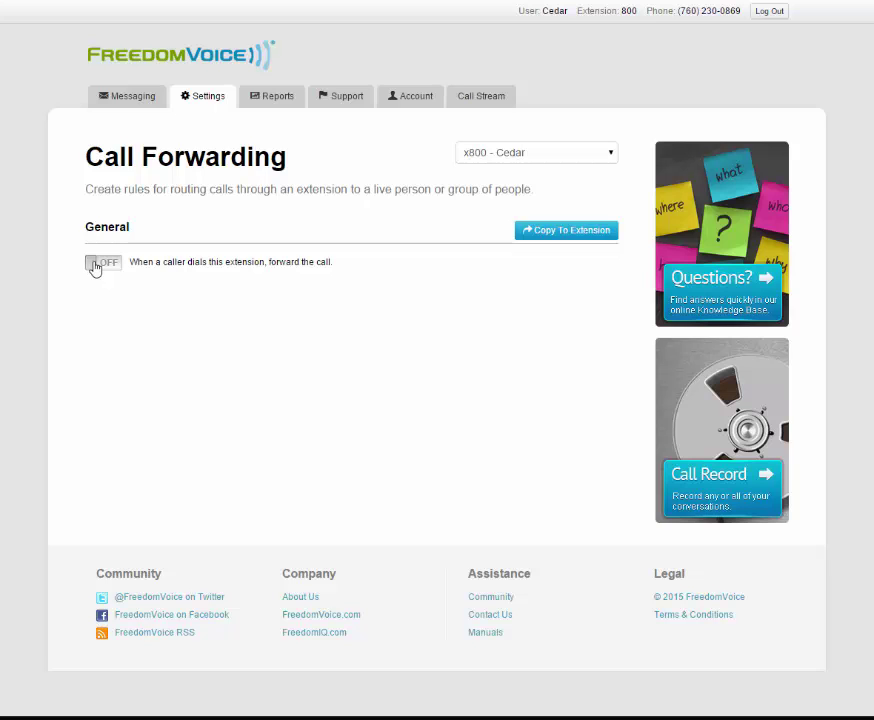
# - Switch forwarding on for x800 and save an entry to the user's cell number, US/Pacific time
pyautogui.click(95, 264)
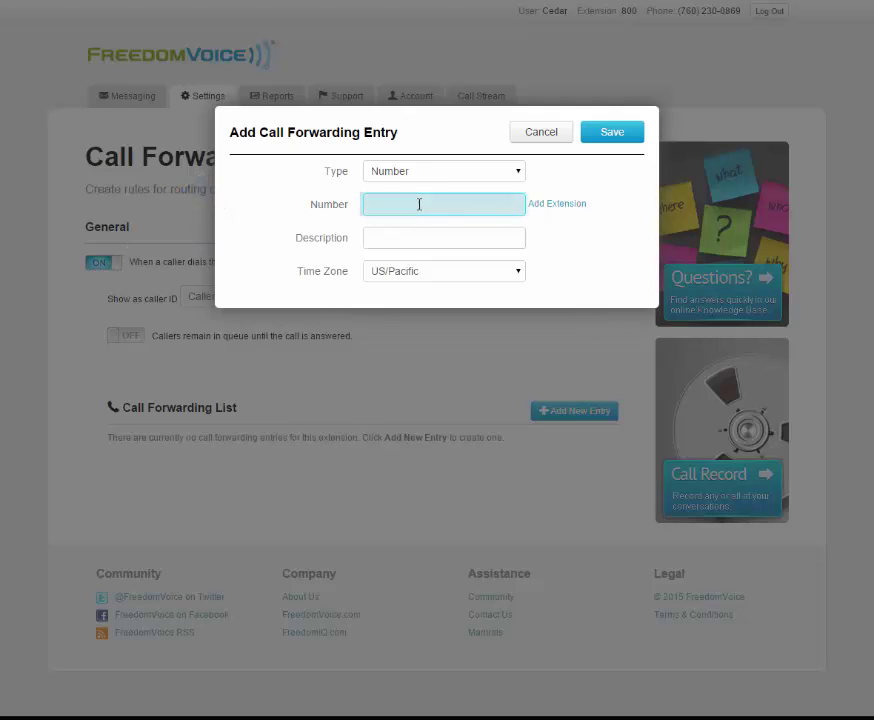
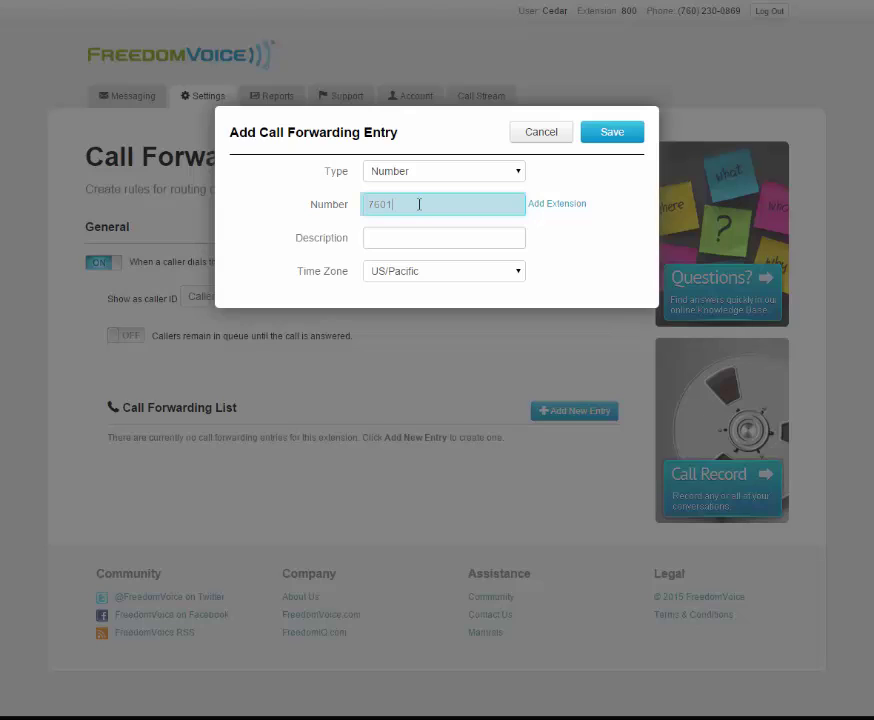
pyautogui.click(400, 244)
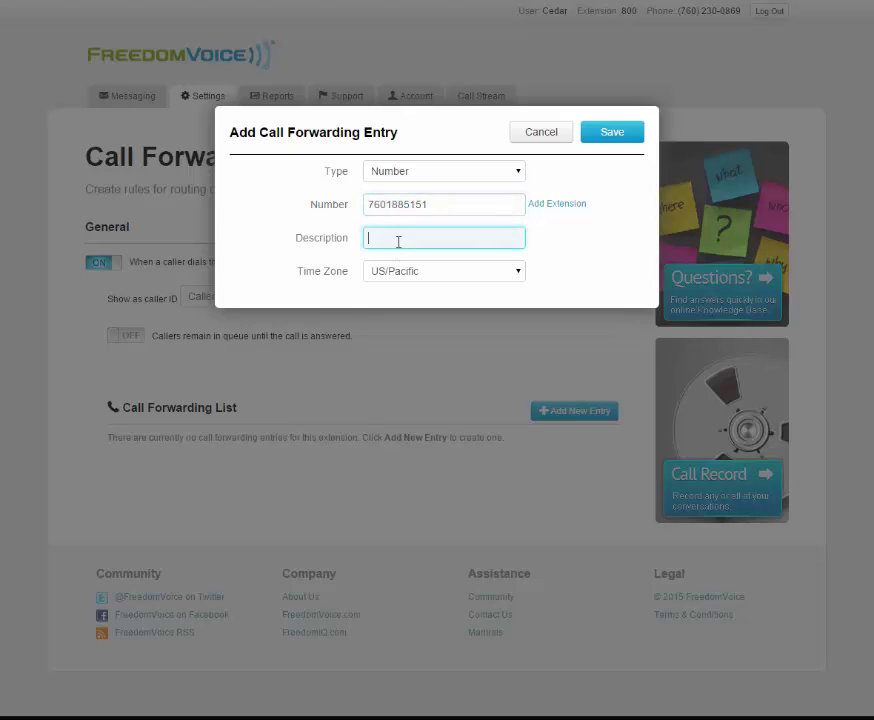
pyautogui.write('Ceda')
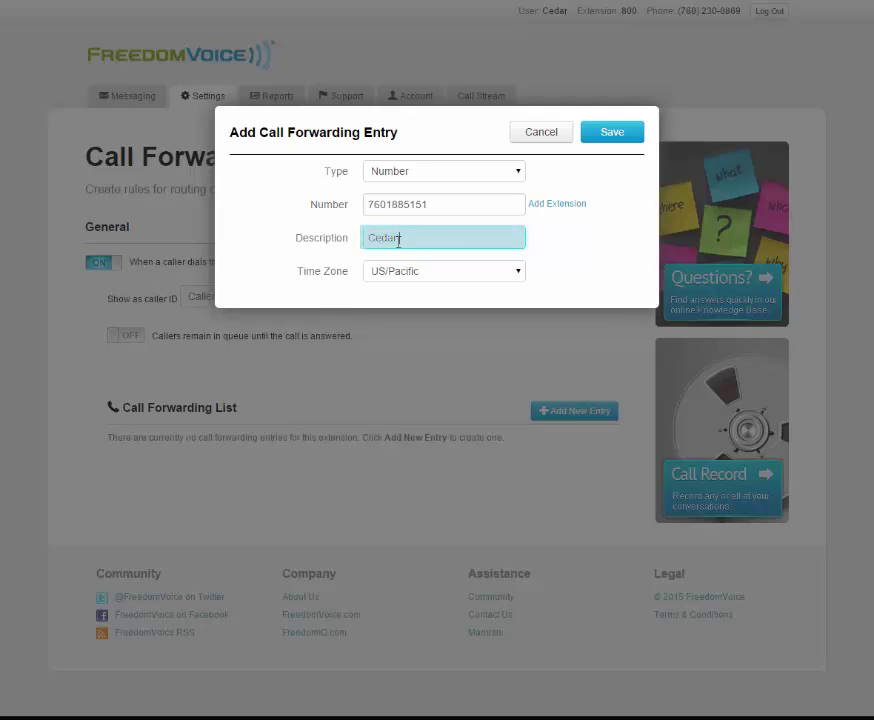
pyautogui.write("r's Cell Phone")
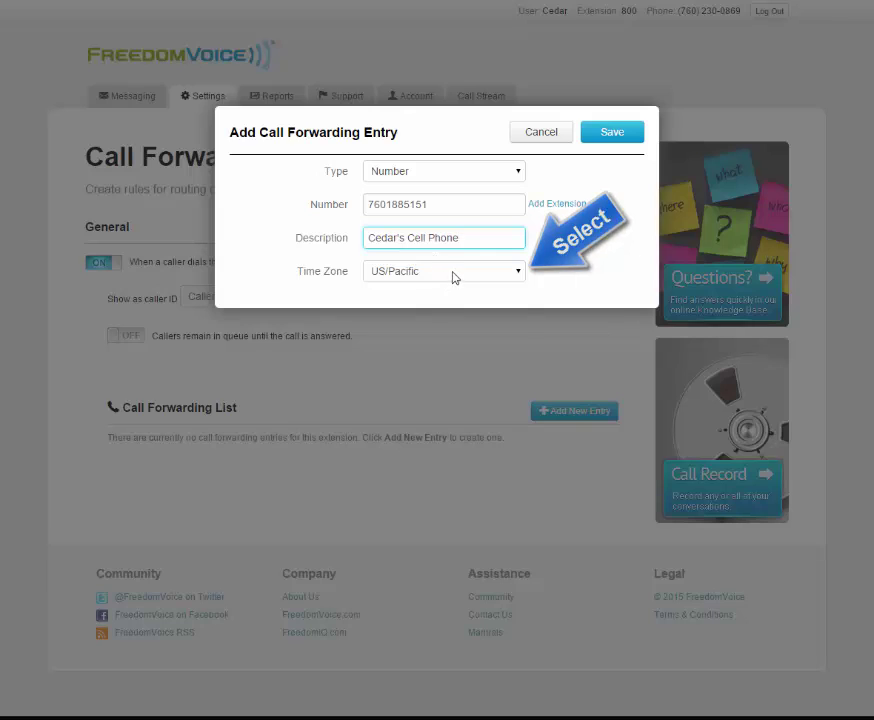
pyautogui.click(453, 275)
pyautogui.click(422, 365)
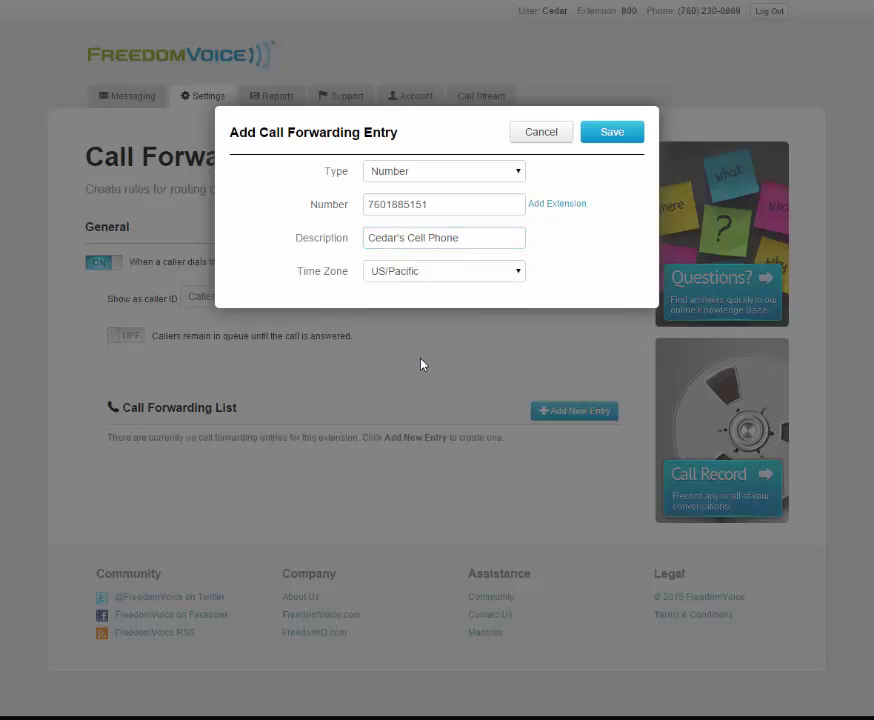
pyautogui.click(614, 134)
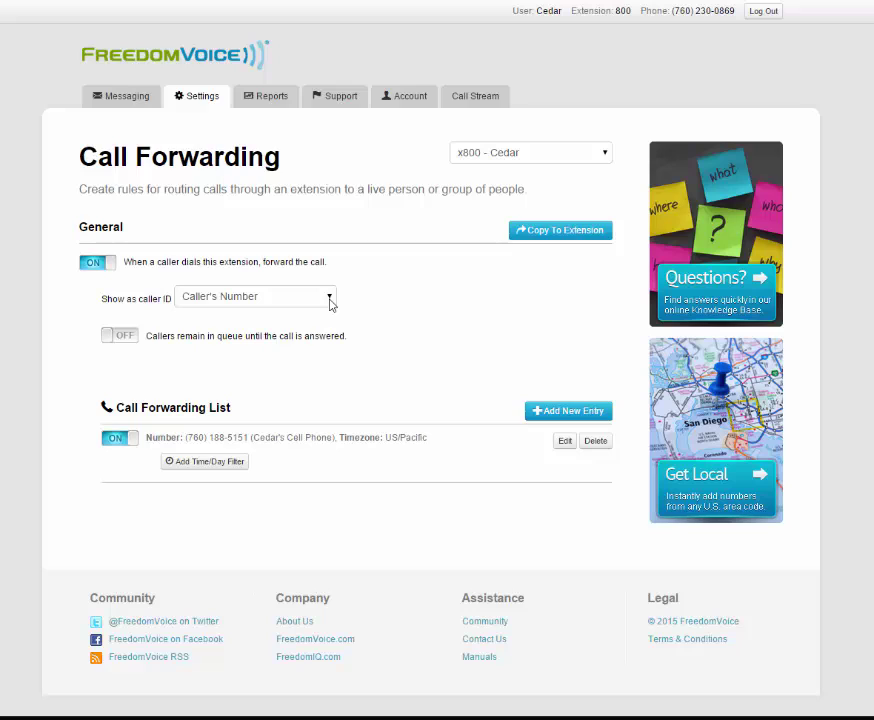
# - Keep Caller's Number as the caller ID shown on forwarded calls
pyautogui.click(330, 300)
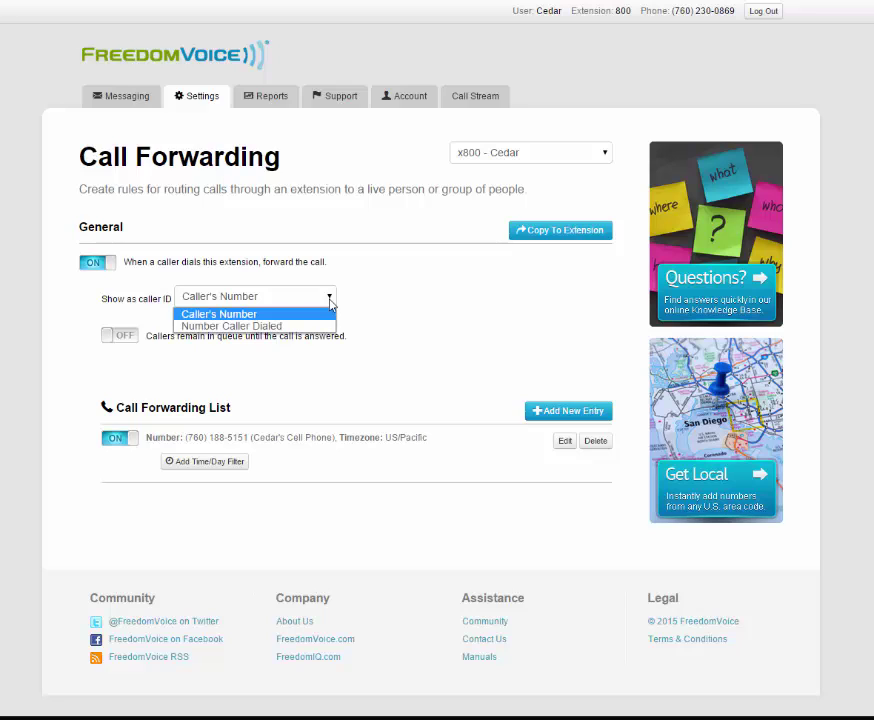
pyautogui.click(278, 316)
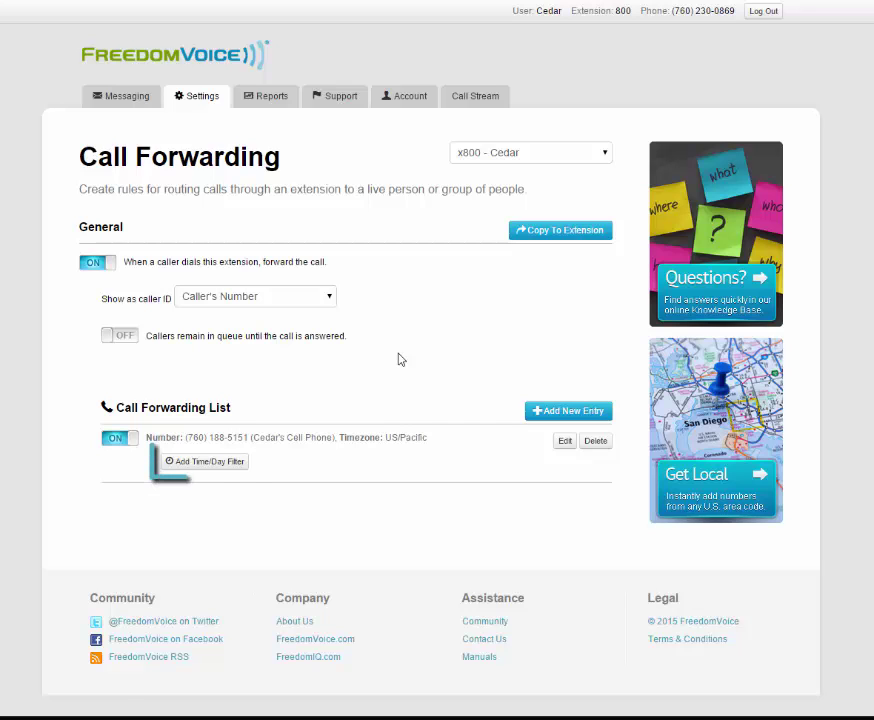
# - Add a time/day filter from 09:00 AM to 05:00 PM, Monday through Friday only
pyautogui.click(238, 466)
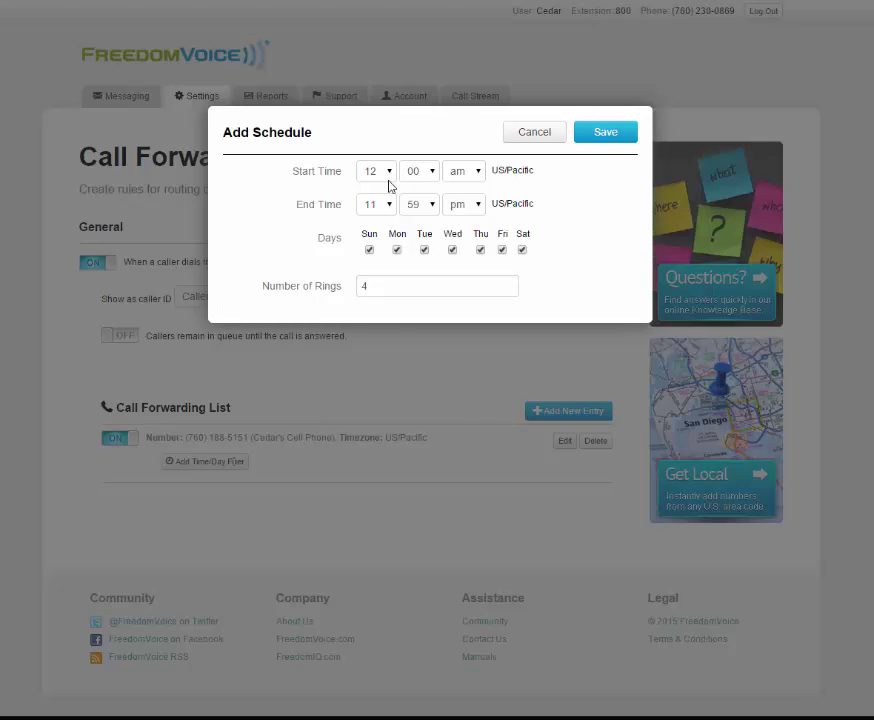
pyautogui.click(390, 174)
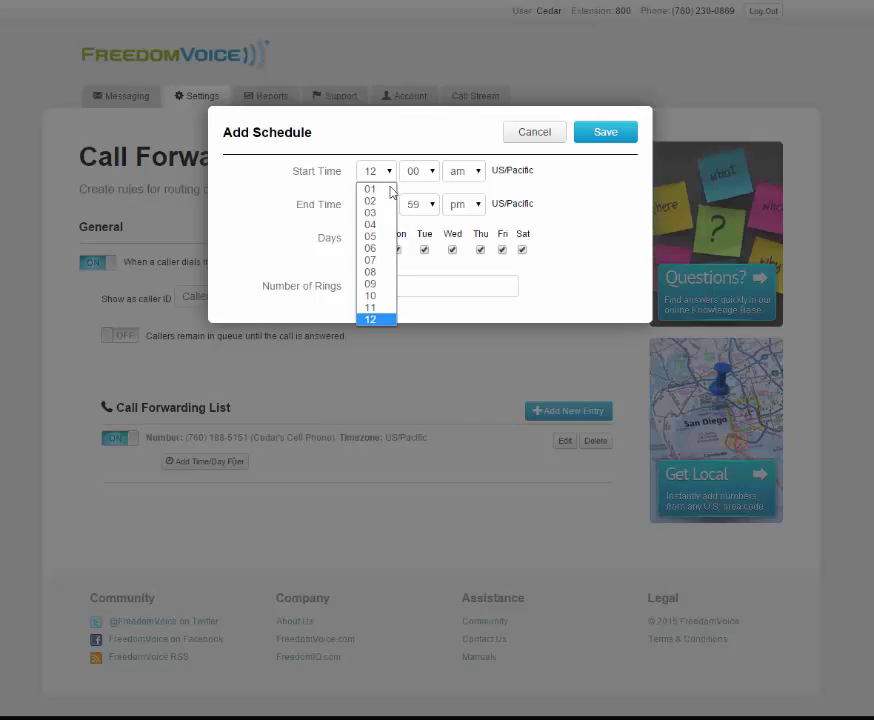
pyautogui.click(381, 285)
pyautogui.click(385, 209)
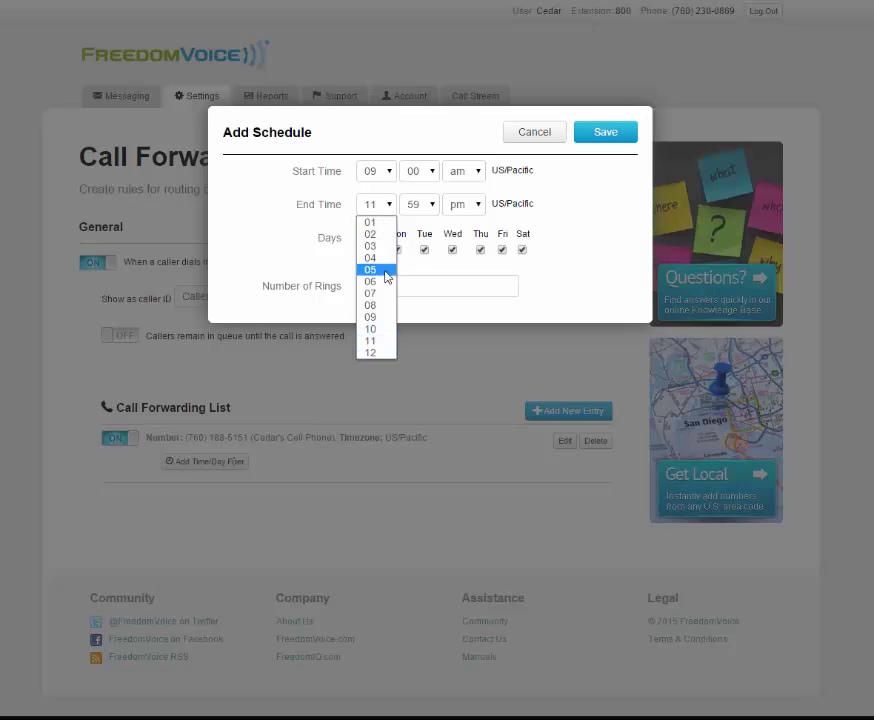
pyautogui.click(386, 270)
pyautogui.click(425, 206)
pyautogui.scroll(5, 415, 225)
pyautogui.click(414, 225)
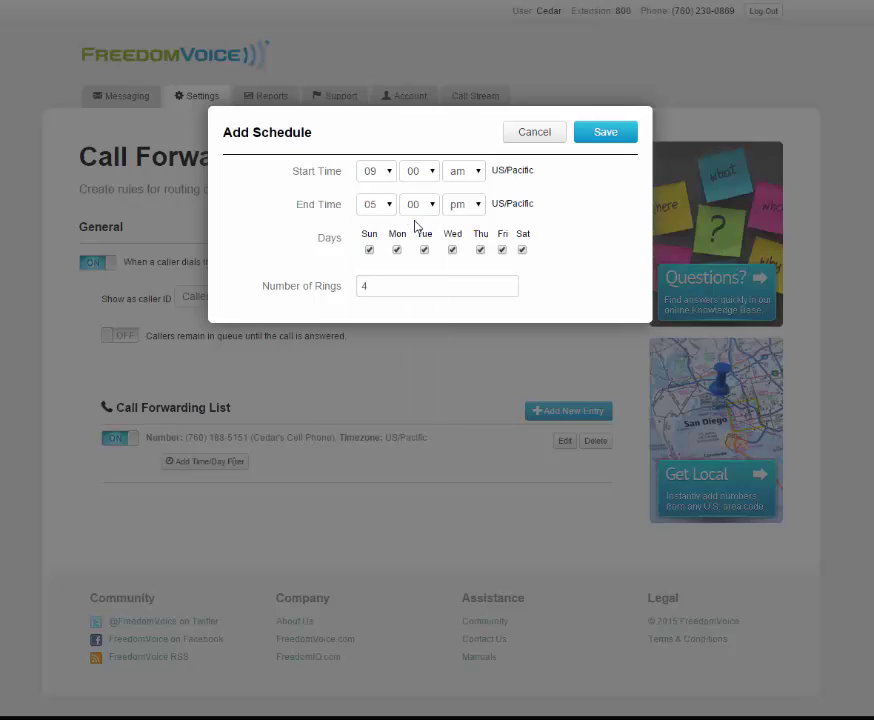
pyautogui.click(369, 250)
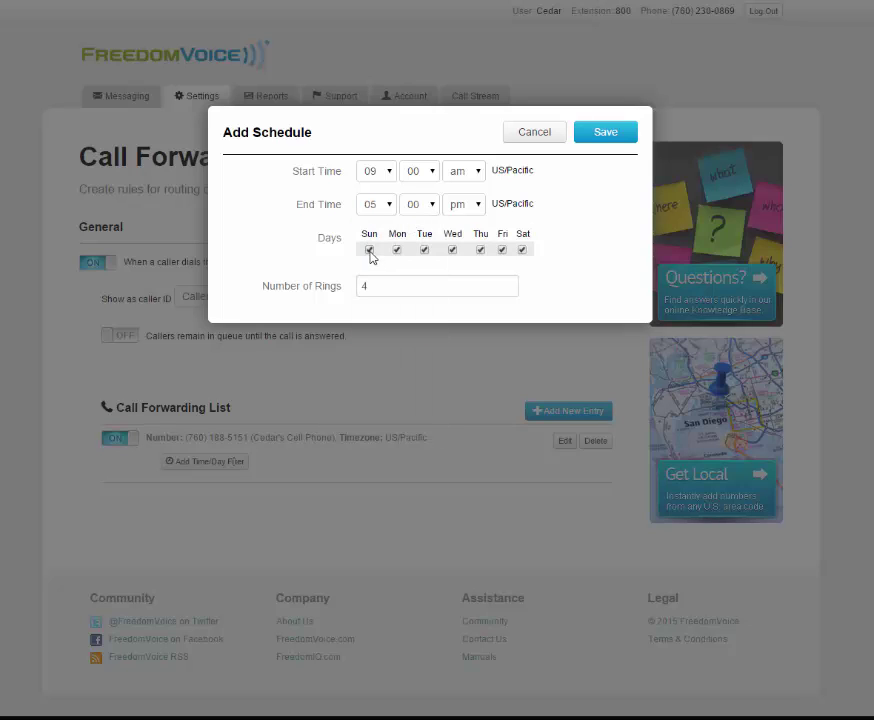
pyautogui.click(522, 250)
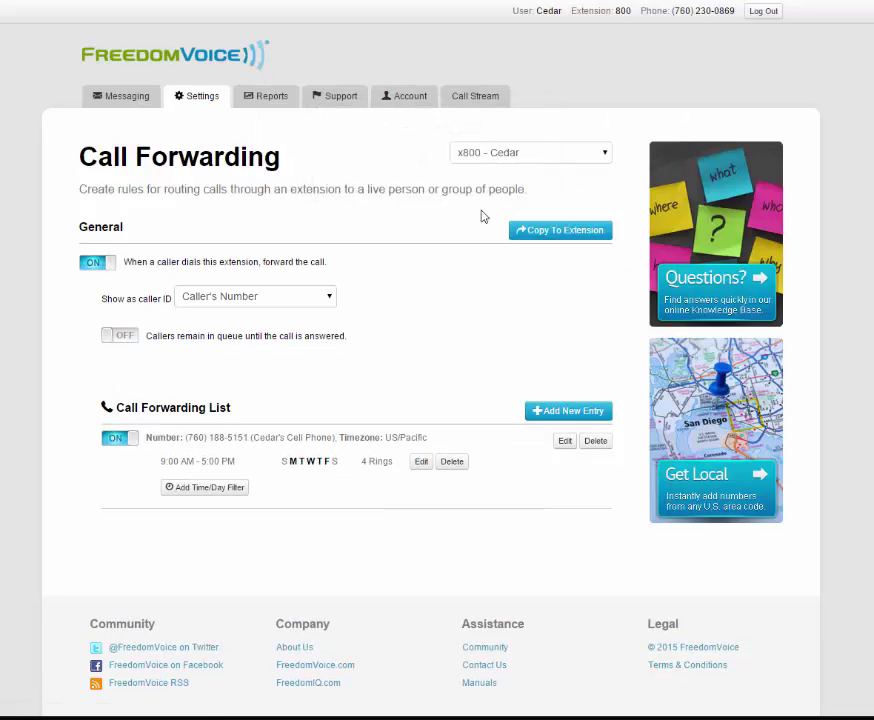
# - Start a second time/day filter and clear Monday through Saturday
pyautogui.click(219, 490)
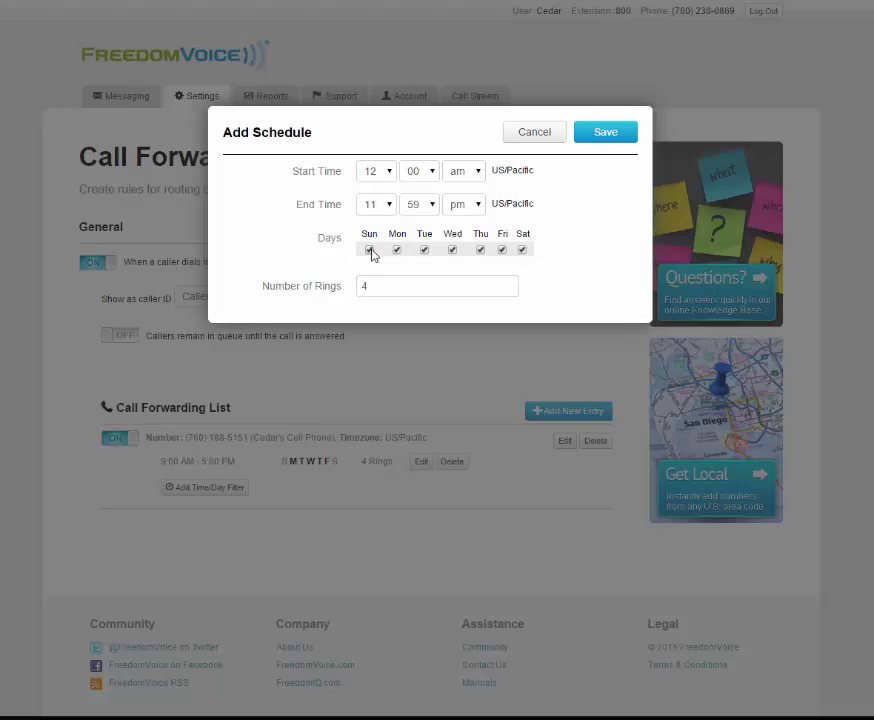
pyautogui.click(397, 250)
pyautogui.click(424, 250)
pyautogui.click(452, 250)
pyautogui.click(480, 250)
pyautogui.click(502, 250)
pyautogui.click(522, 250)
# - Set the second filter to 06:00–11:00 AM, re-check Saturday, and save it
pyautogui.click(378, 172)
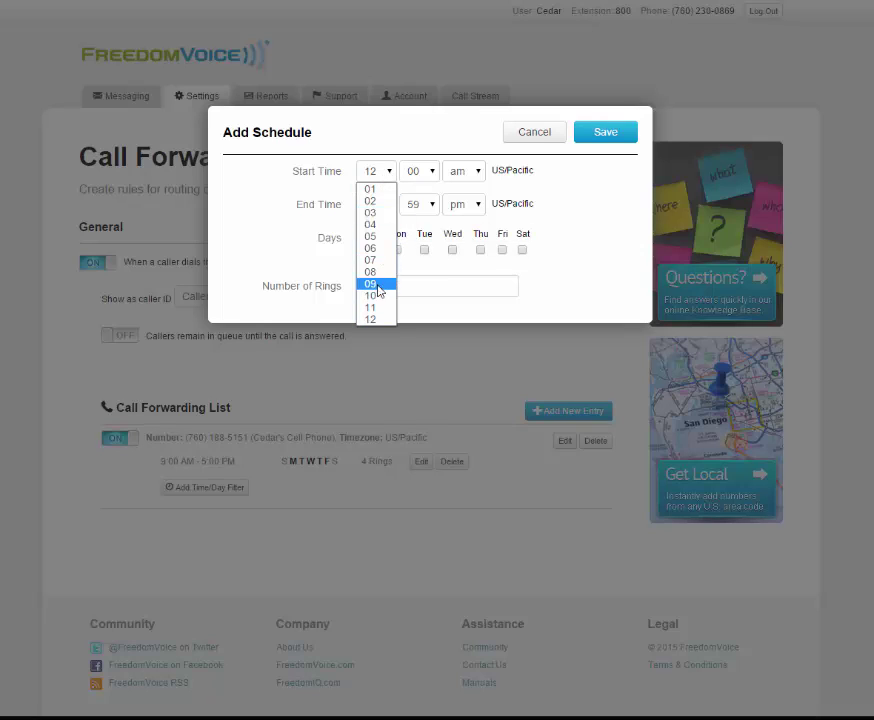
pyautogui.click(372, 248)
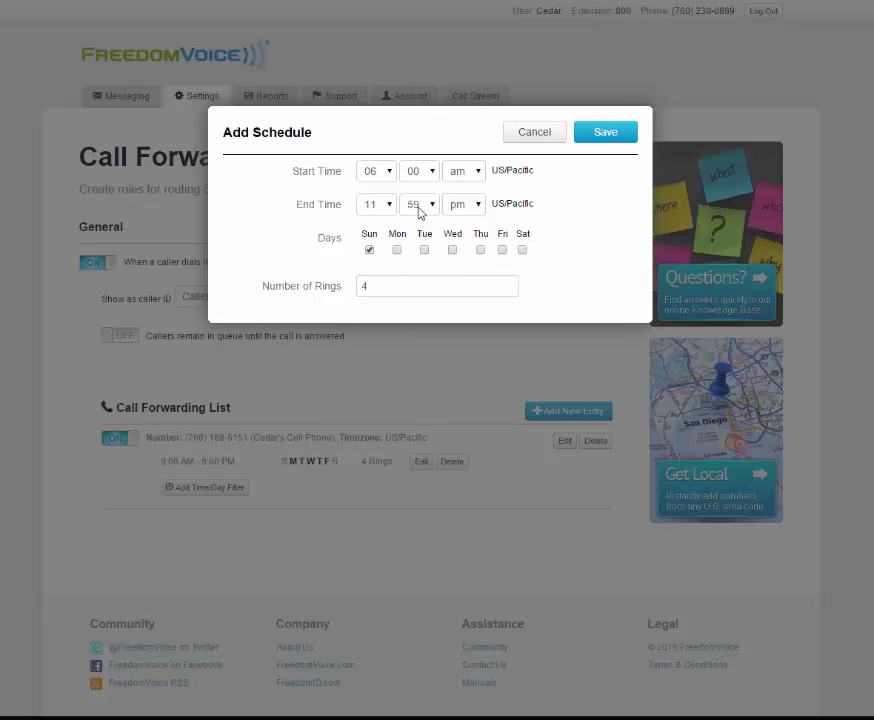
pyautogui.click(423, 212)
pyautogui.click(414, 224)
pyautogui.click(414, 214)
pyautogui.click(413, 222)
pyautogui.click(462, 204)
pyautogui.click(461, 220)
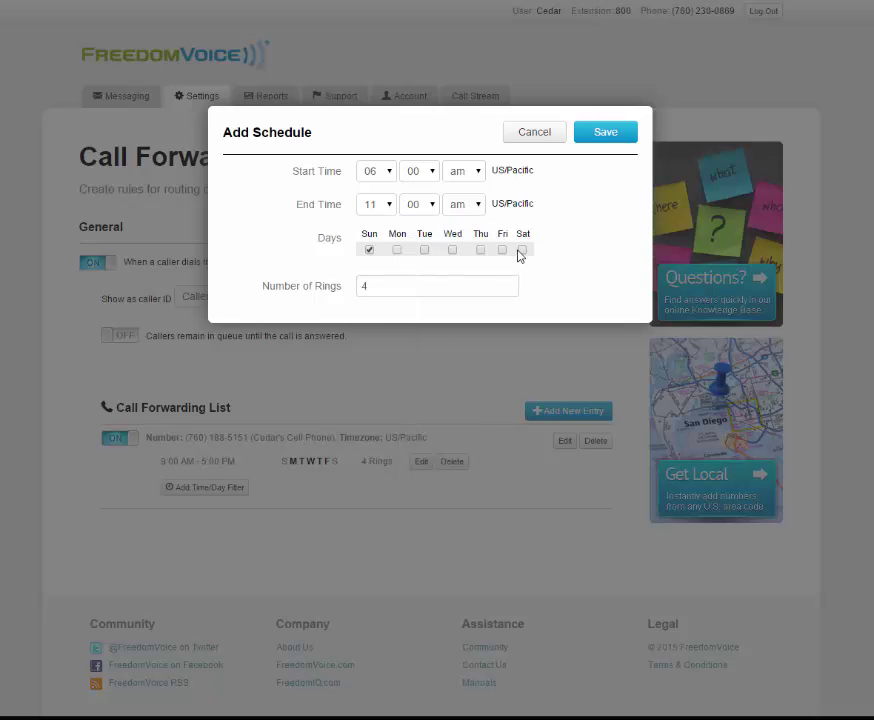
pyautogui.click(521, 250)
pyautogui.click(600, 132)
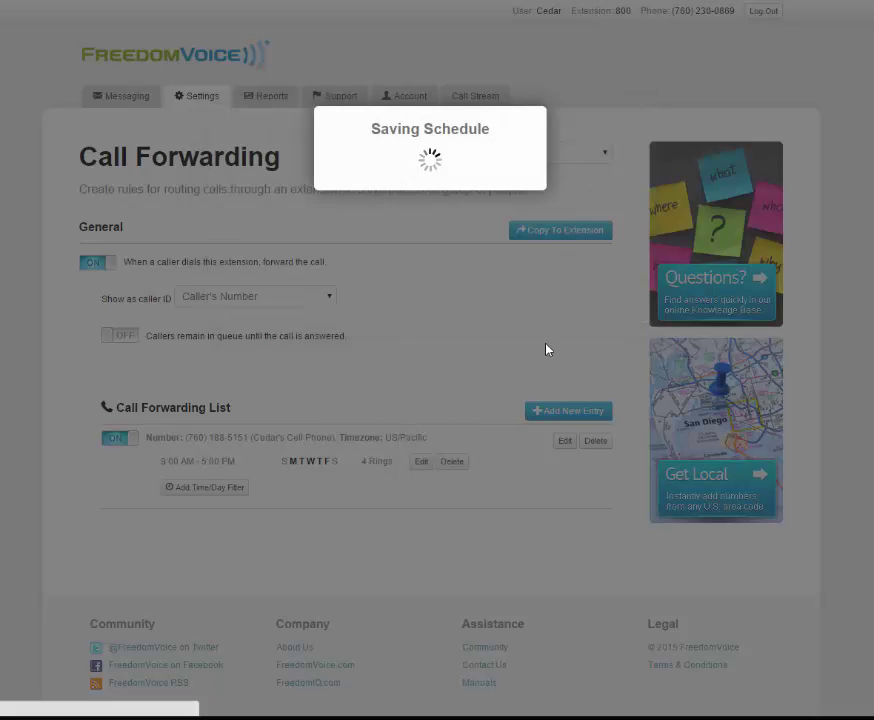